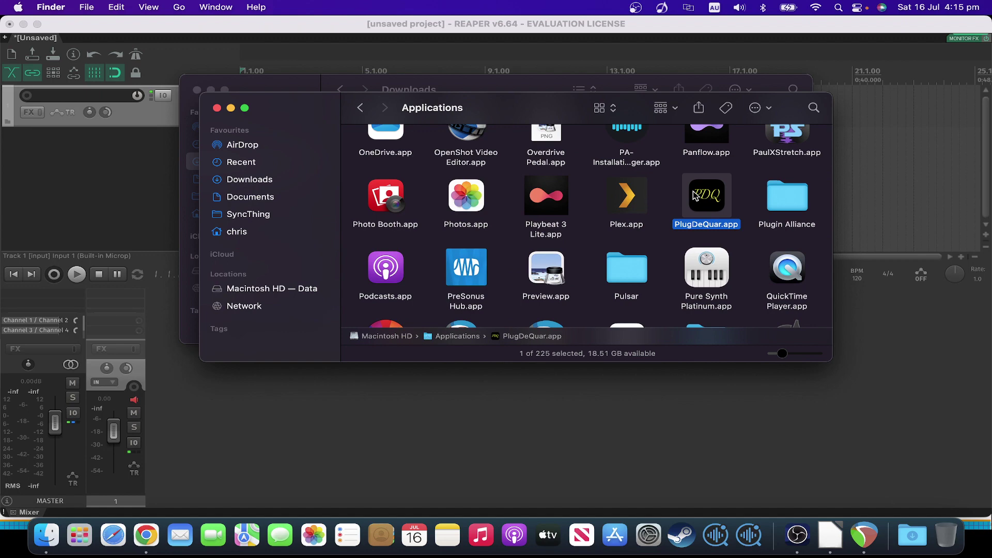
Step: Launch PlugDeQuar from the Applications folder and scan the downloads and plugins for quarantined files
{"action": "double_click", "coordinate": [694, 196]}
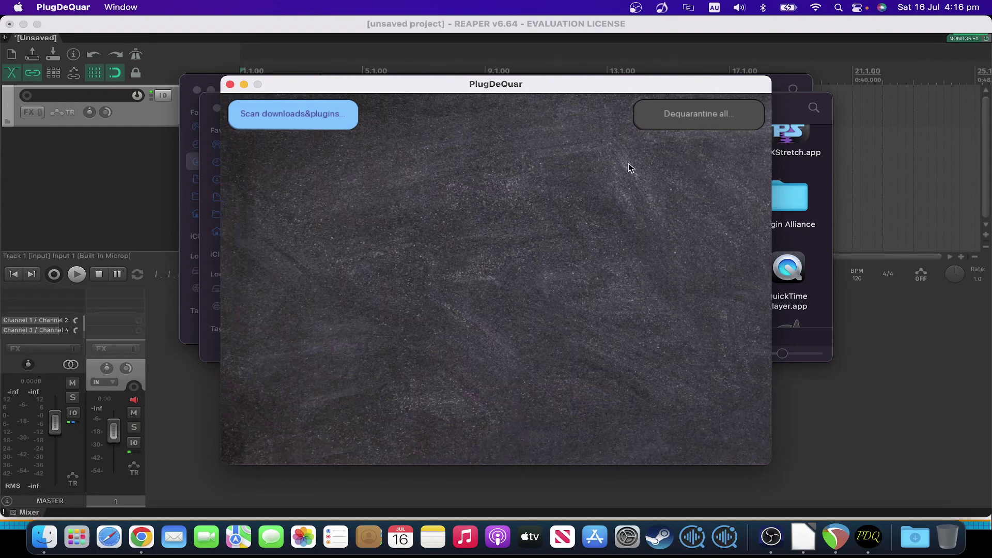
{"action": "left_click", "coordinate": [335, 123]}
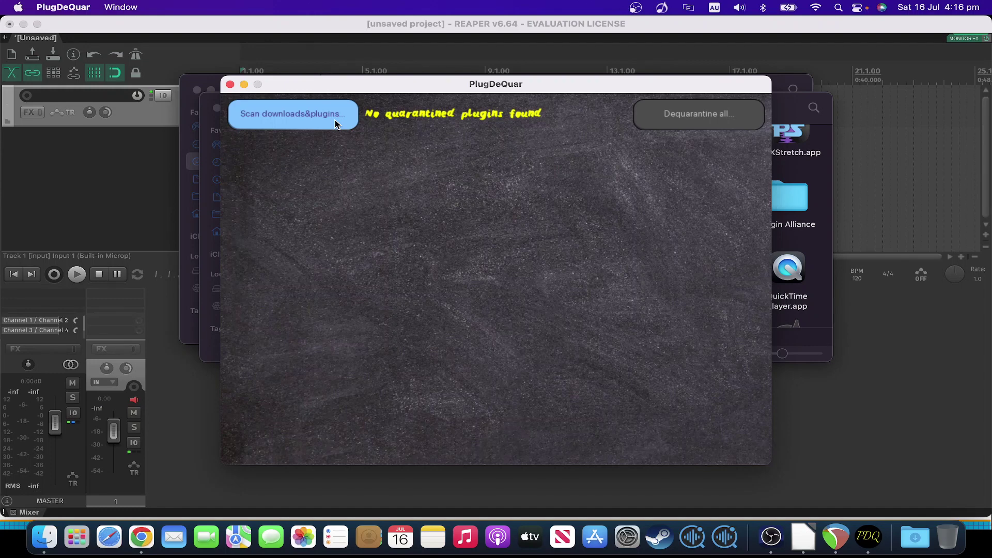
Step: Switch to Chrome, download the Mac (VST3+AU) version of Bratwurst Fuzz and unpack the downloaded zip
{"action": "key", "text": "super+Tab"}
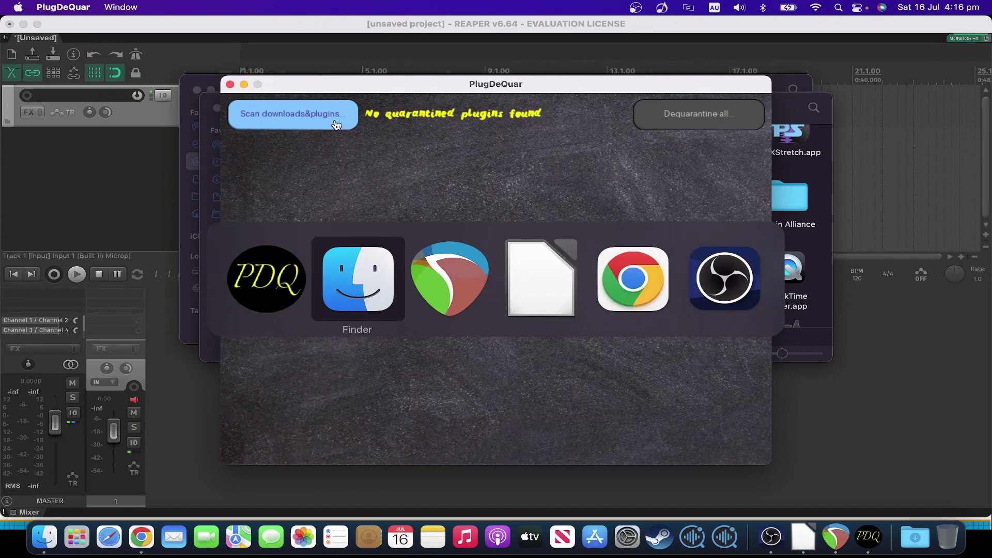
{"action": "key", "text": "super+Tab"}
{"action": "key", "text": "super+Tab"}
{"action": "key", "text": "super+Tab"}
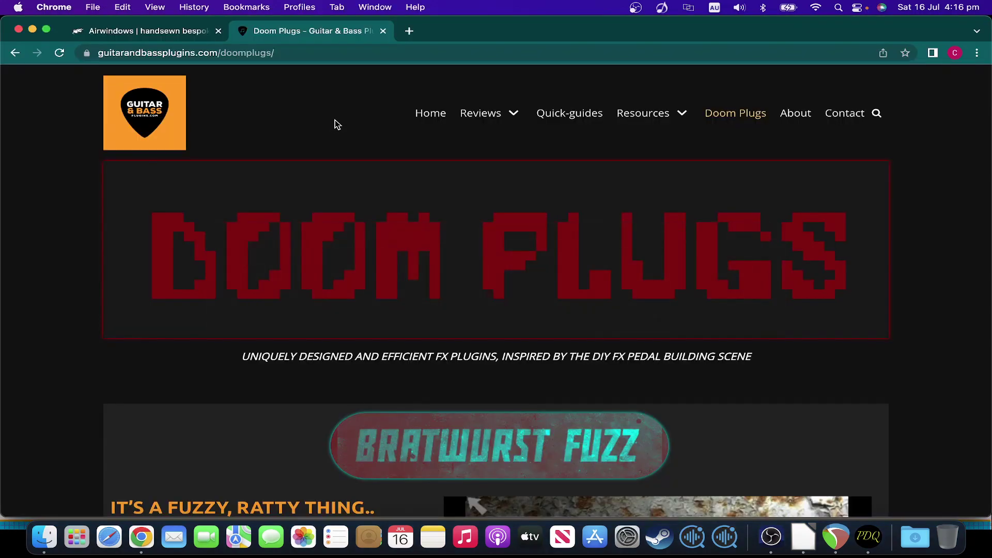
{"action": "scroll", "coordinate": [336, 124], "scroll_direction": "down", "scroll_amount": 5}
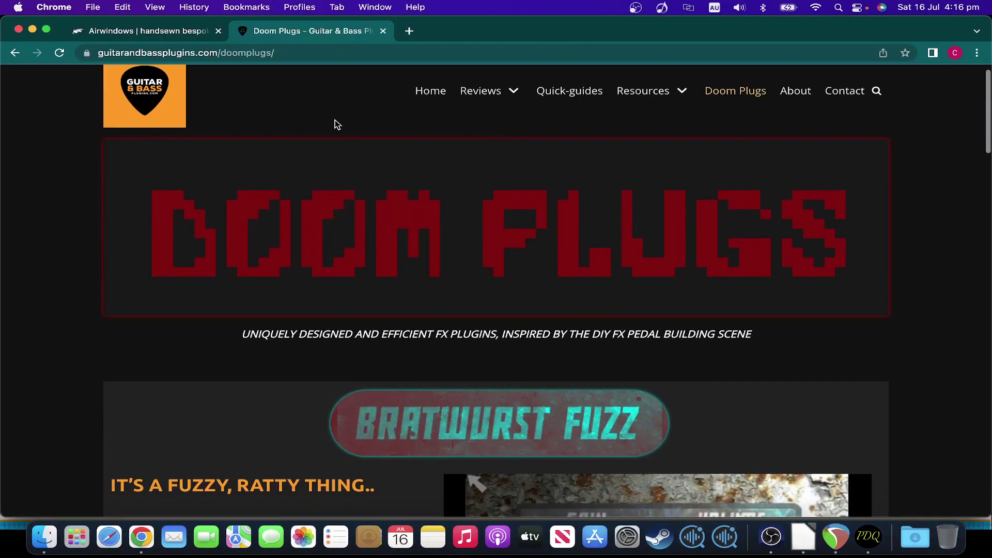
{"action": "scroll", "coordinate": [335, 122], "scroll_direction": "down", "scroll_amount": 8}
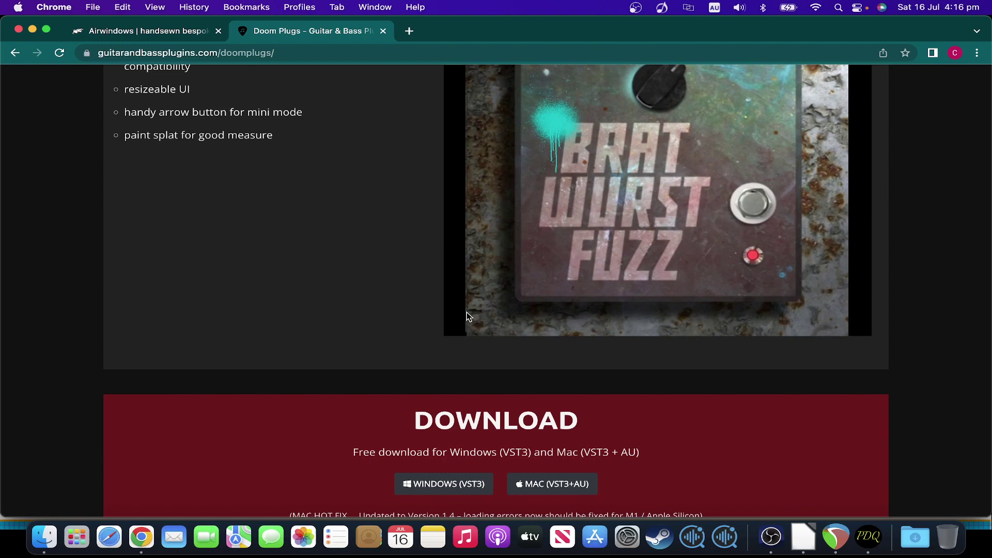
{"action": "left_click", "coordinate": [557, 489]}
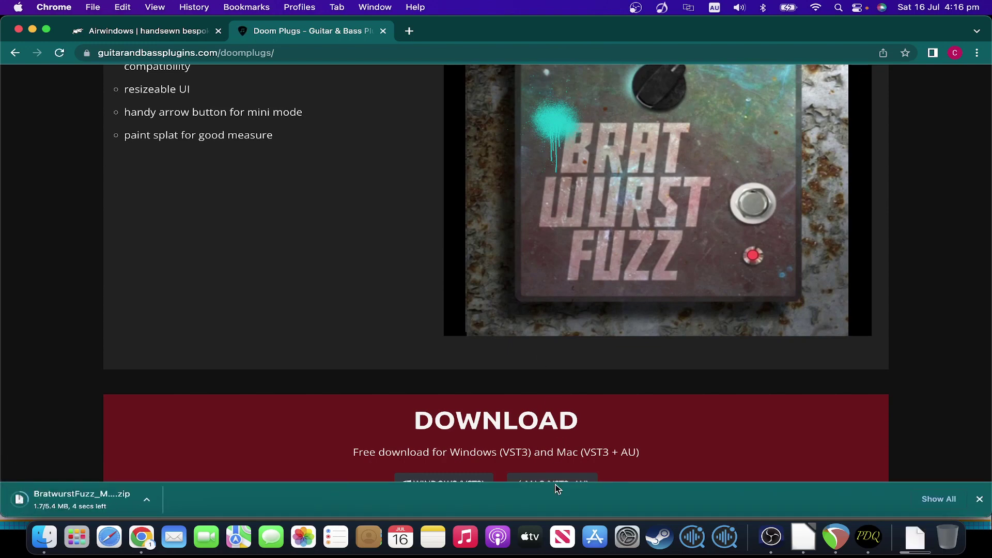
{"action": "left_click", "coordinate": [94, 504]}
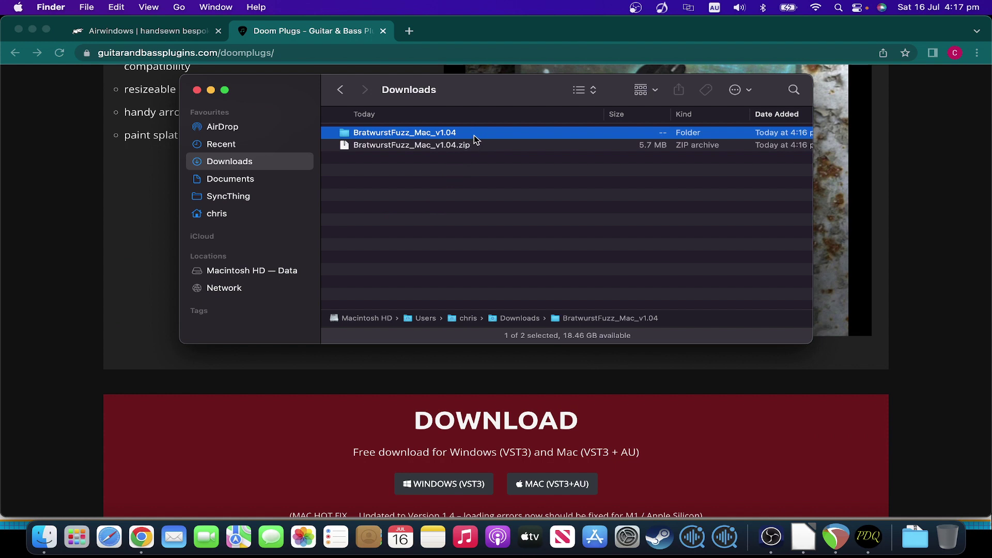
Step: Open the BratwurstFuzz_Mac_v1.04 folder and copy BratwurstFuzz.vst3
{"action": "double_click", "coordinate": [474, 136]}
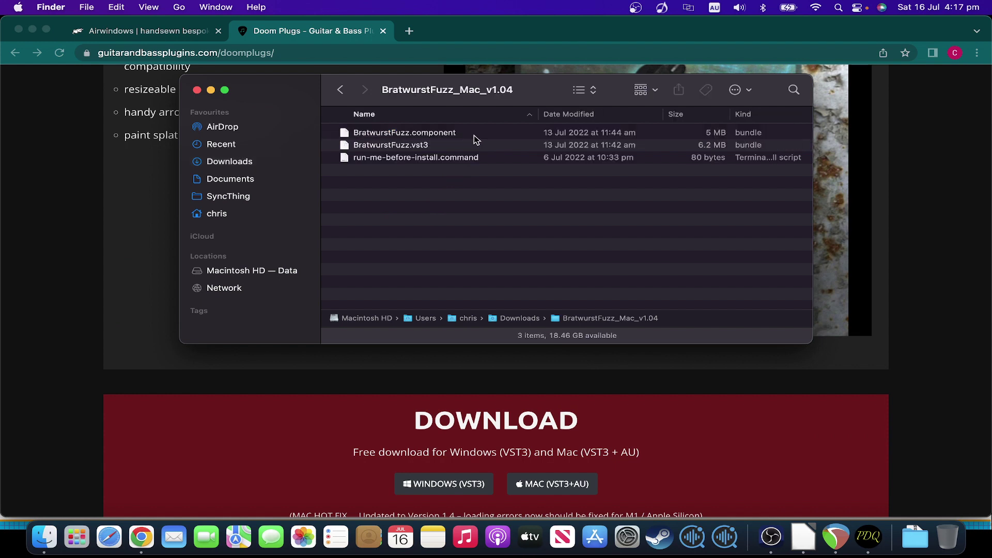
{"action": "left_click", "coordinate": [448, 147]}
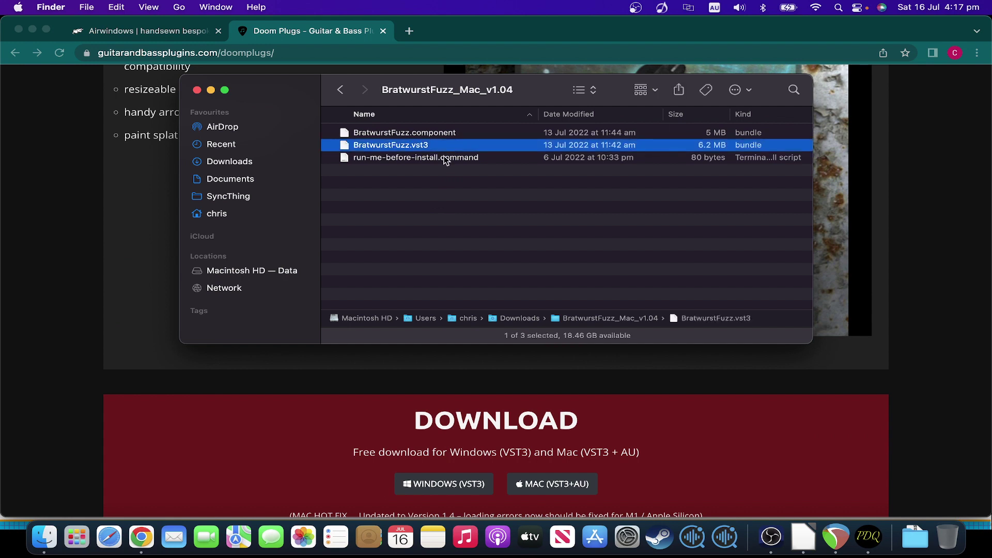
{"action": "left_click", "coordinate": [444, 157]}
{"action": "left_click", "coordinate": [448, 148]}
{"action": "scroll", "coordinate": [443, 149], "scroll_direction": "right", "scroll_amount": 1}
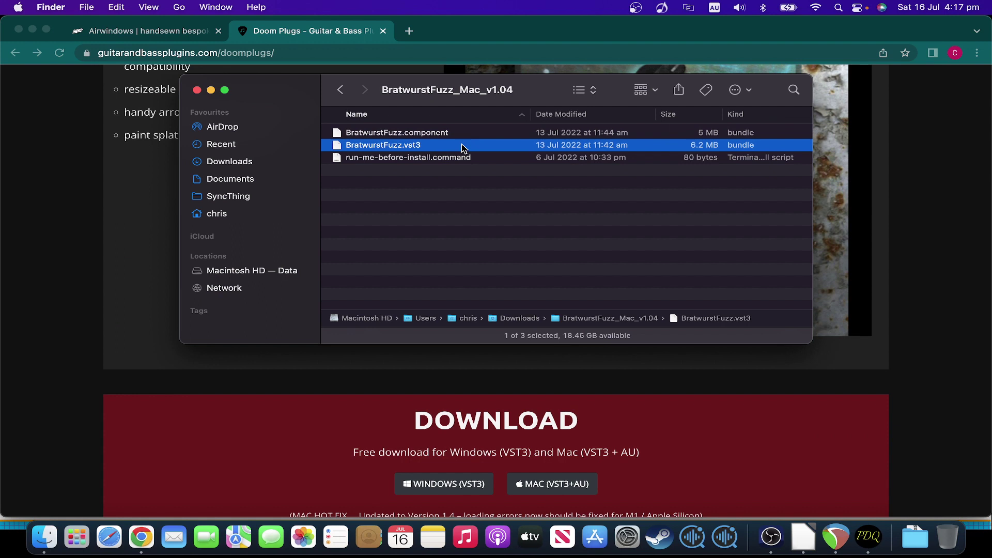
{"action": "right_click", "coordinate": [461, 144]}
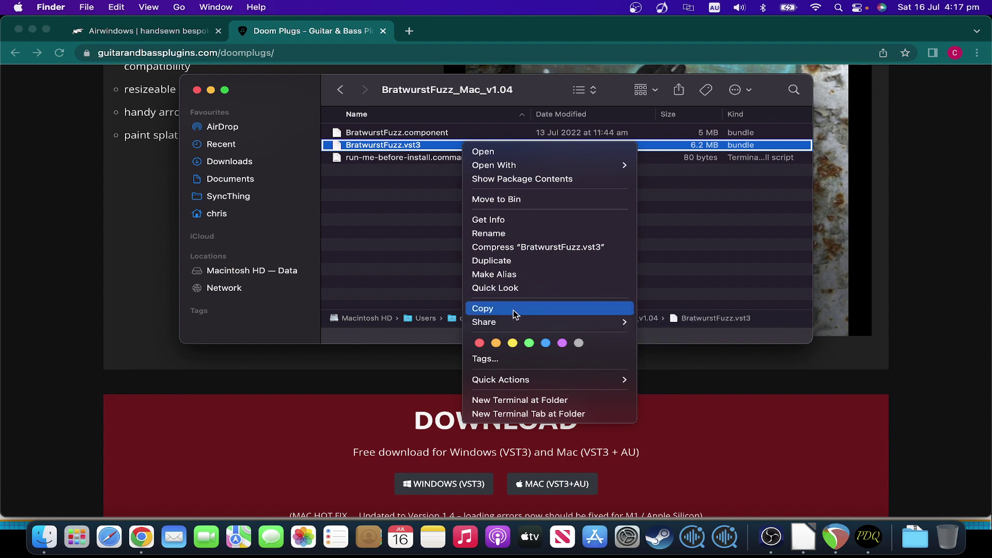
{"action": "left_click", "coordinate": [515, 314]}
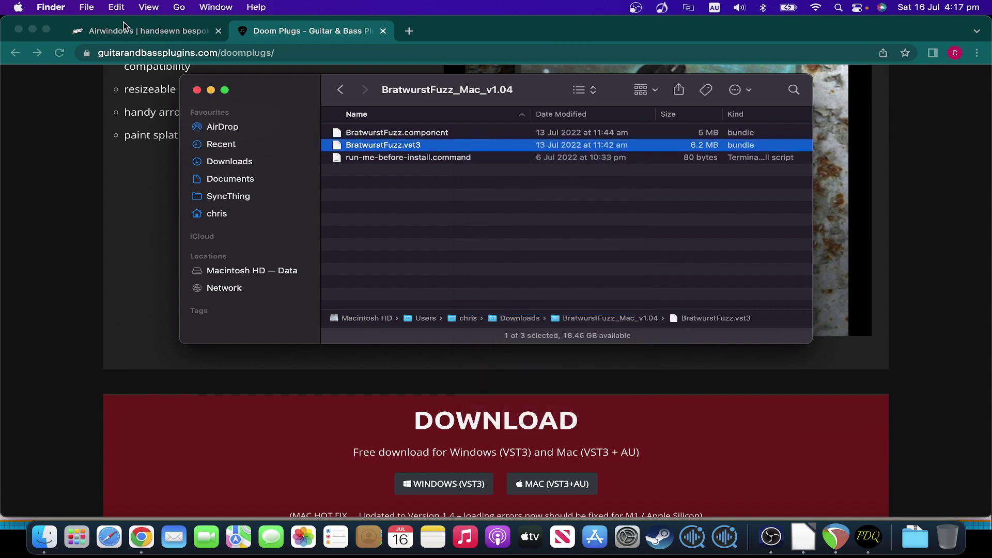
Step: Open a new Finder window and browse to Macintosh HD/Library/Audio/Plug-Ins/VST3
{"action": "left_click", "coordinate": [86, 8]}
{"action": "left_click", "coordinate": [96, 25]}
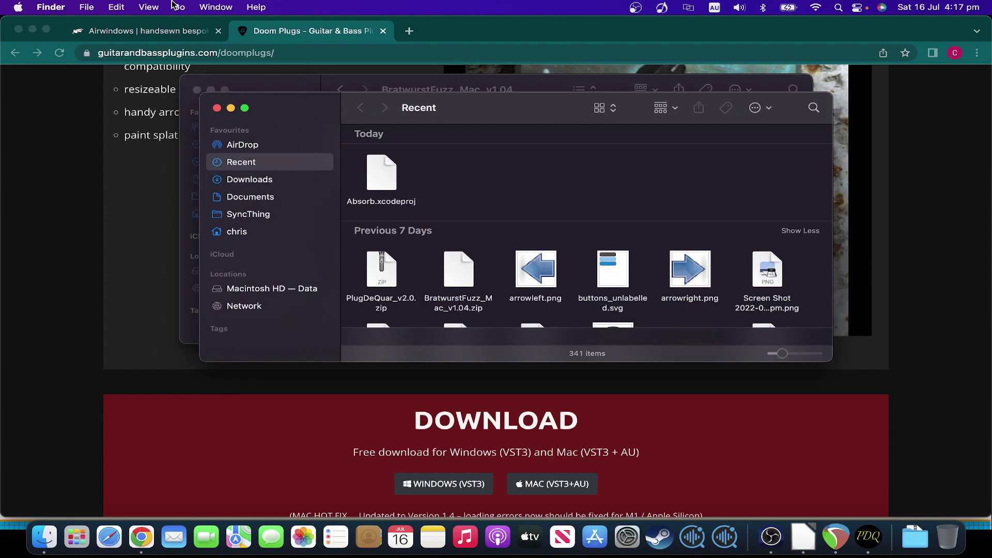
{"action": "left_click", "coordinate": [179, 7]}
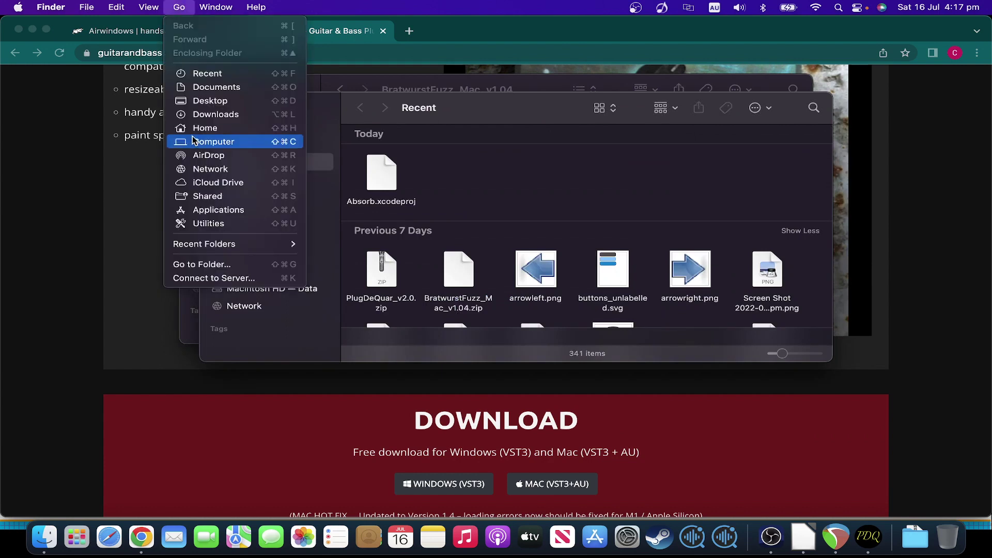
{"action": "left_click", "coordinate": [196, 142]}
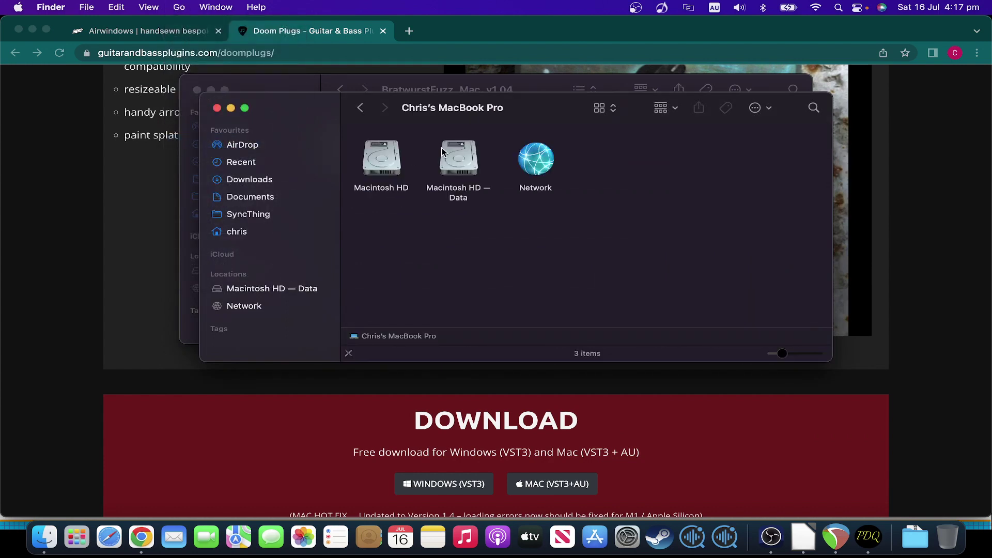
{"action": "double_click", "coordinate": [393, 160]}
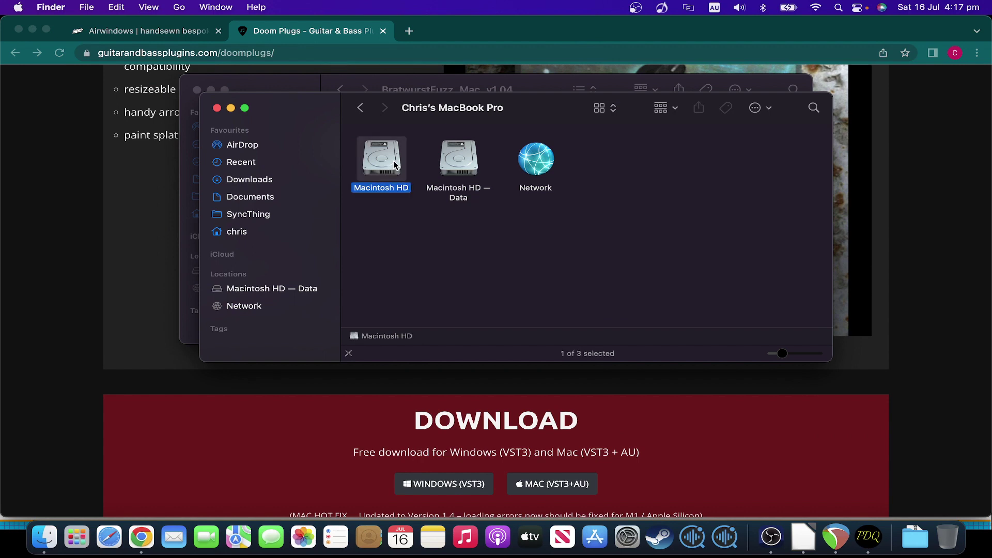
{"action": "left_click", "coordinate": [464, 167]}
{"action": "double_click", "coordinate": [464, 167]}
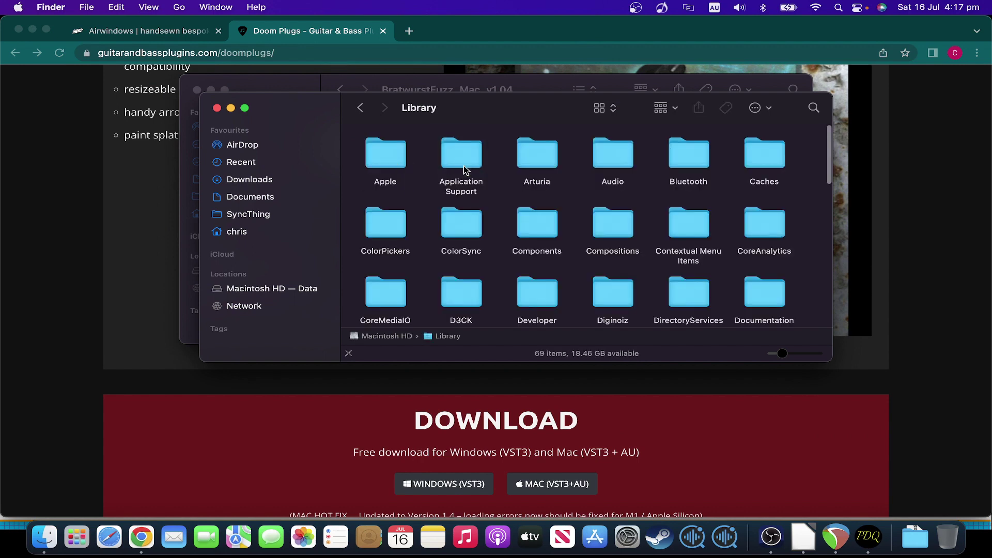
{"action": "double_click", "coordinate": [615, 165]}
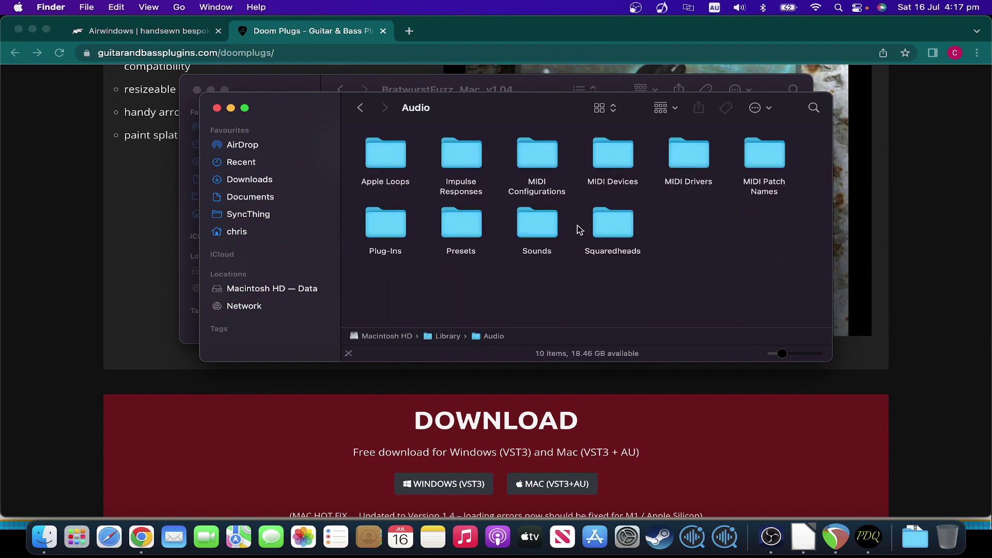
{"action": "double_click", "coordinate": [385, 223]}
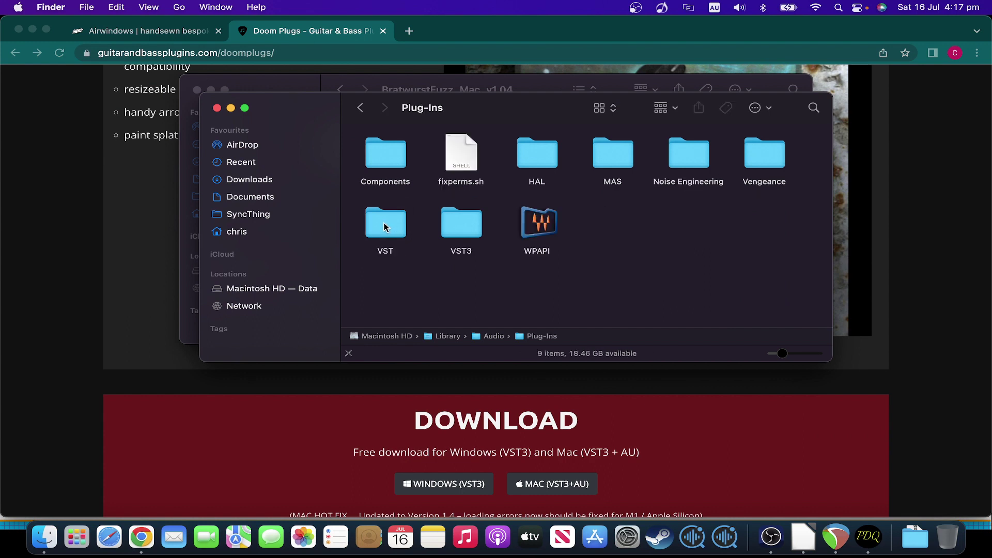
{"action": "left_click", "coordinate": [466, 228]}
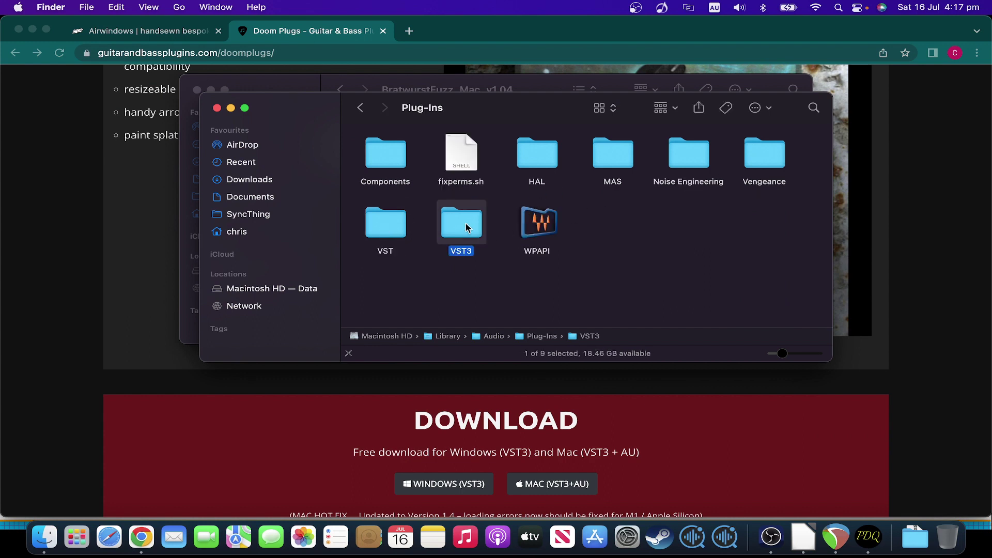
{"action": "double_click", "coordinate": [466, 228]}
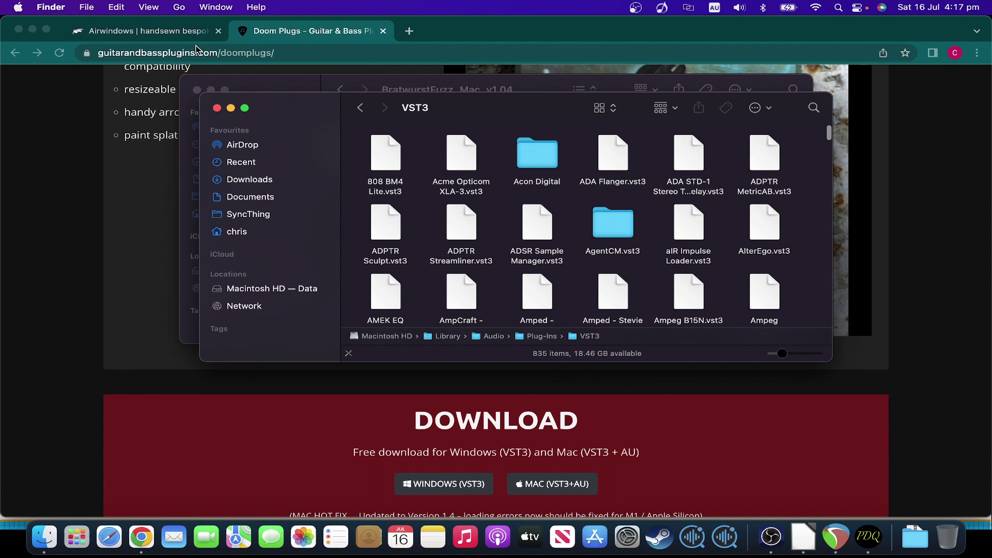
Step: Paste BratwurstFuzz.vst3 into the VST3 folder, replacing the existing item, and authorise the copy with the account password
{"action": "left_click", "coordinate": [116, 7]}
{"action": "left_click", "coordinate": [146, 85]}
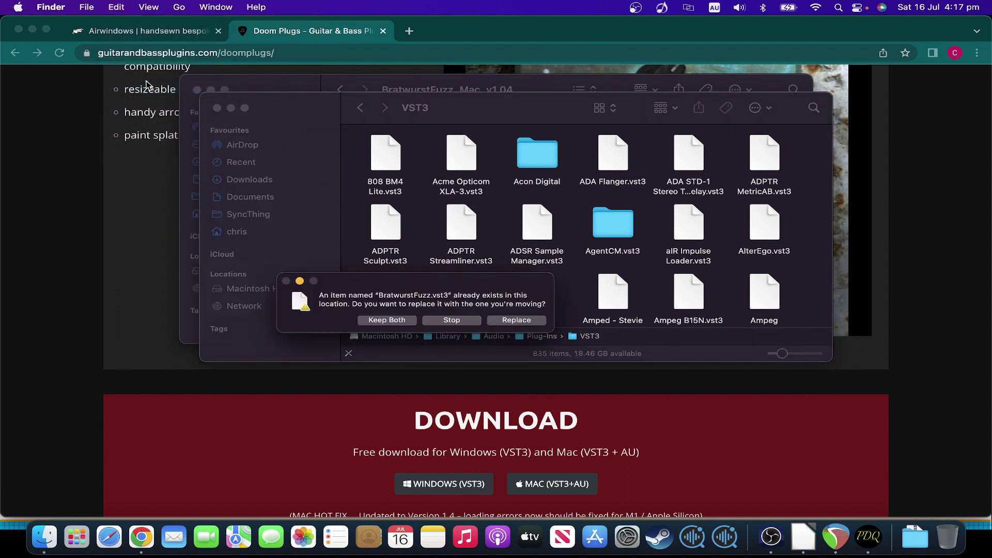
{"action": "left_click", "coordinate": [504, 320]}
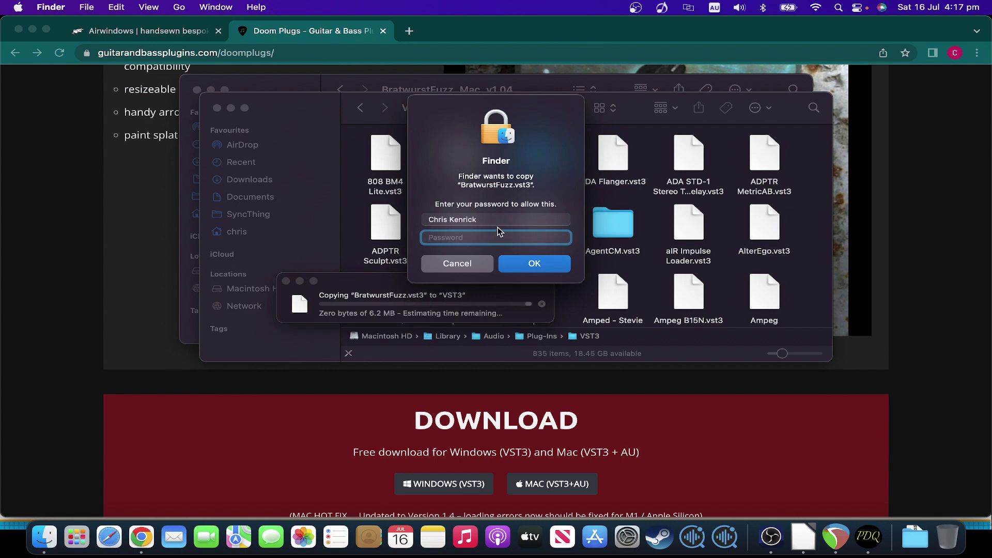
{"action": "type", "text": "••••"}
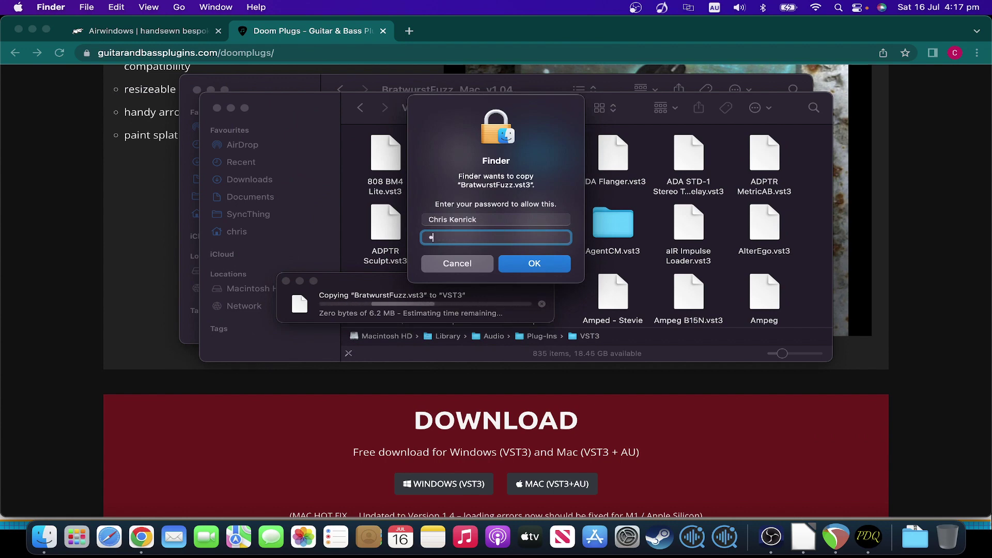
{"action": "type", "text": "••••"}
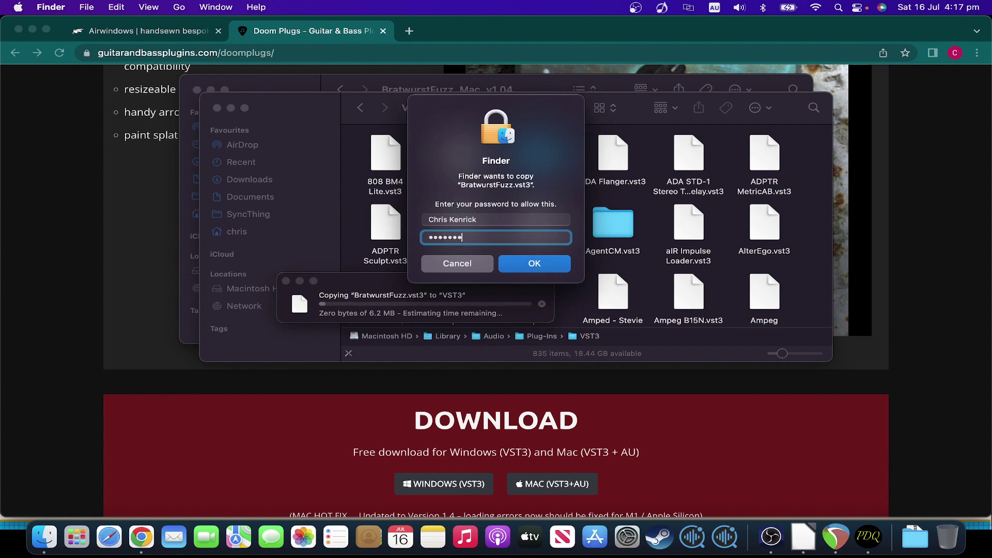
{"action": "key", "text": "Return"}
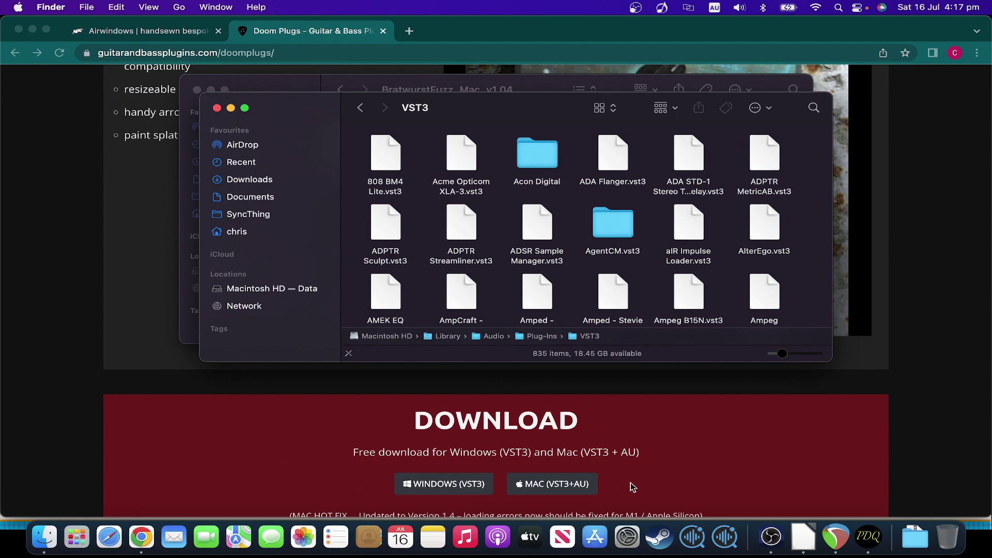
Step: Switch to PlugDeQuar, rescan the downloads and plugins, and dequarantine all listed files
{"action": "left_click", "coordinate": [869, 538]}
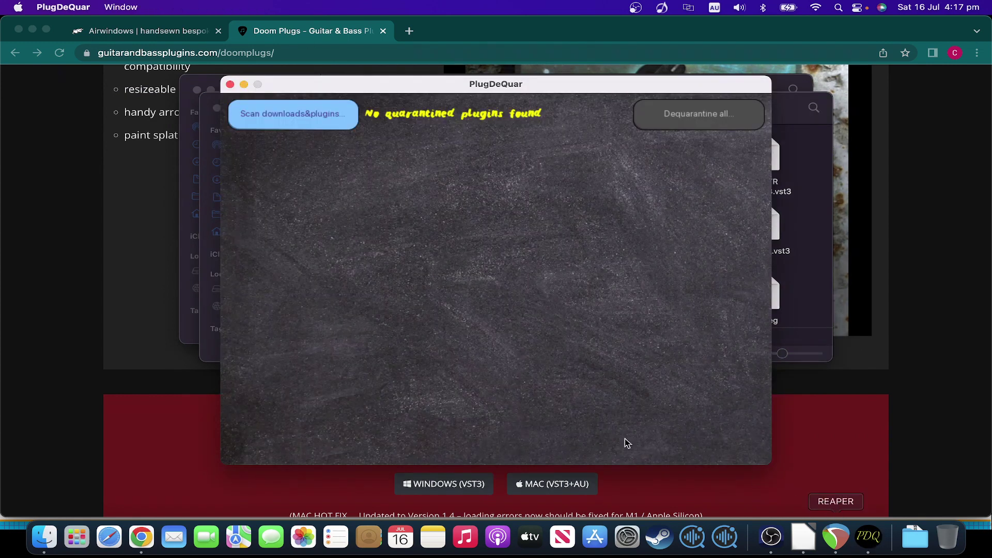
{"action": "left_click", "coordinate": [306, 127]}
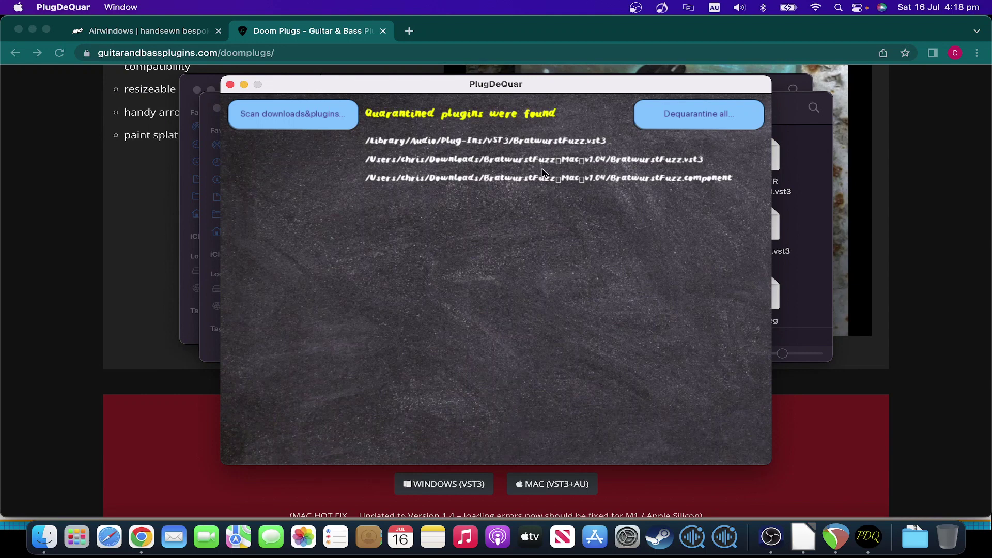
{"action": "left_click", "coordinate": [669, 117]}
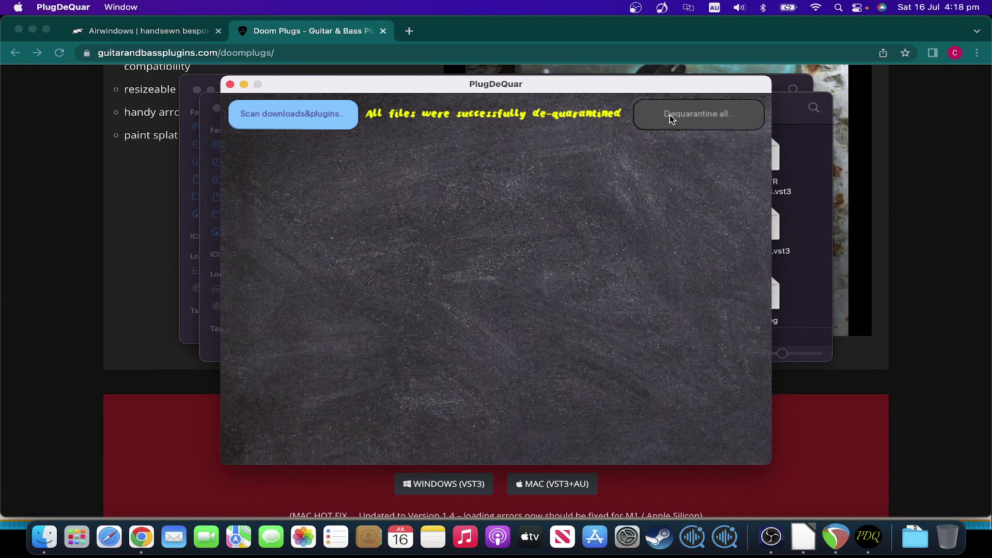
Step: Switch to REAPER and open the Add FX browser for track 1
{"action": "key", "text": "super+Tab"}
{"action": "key", "text": "super+Tab"}
{"action": "key", "text": "super+Tab"}
{"action": "key", "text": "super+Tab"}
{"action": "key", "text": "super+Tab"}
{"action": "key", "text": "super+Tab"}
{"action": "key", "text": "super+Tab"}
{"action": "key", "text": "super+Tab"}
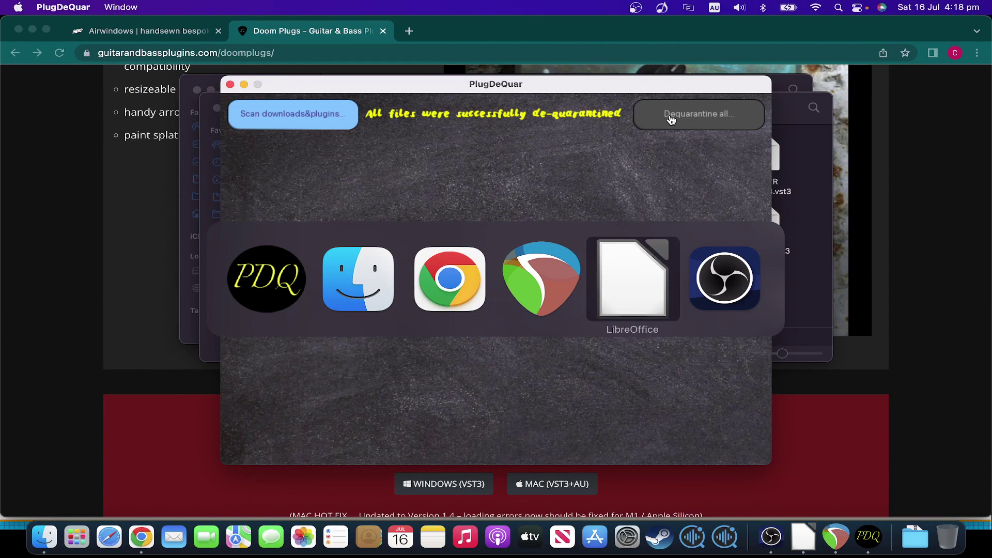
{"action": "key", "text": "super+Tab"}
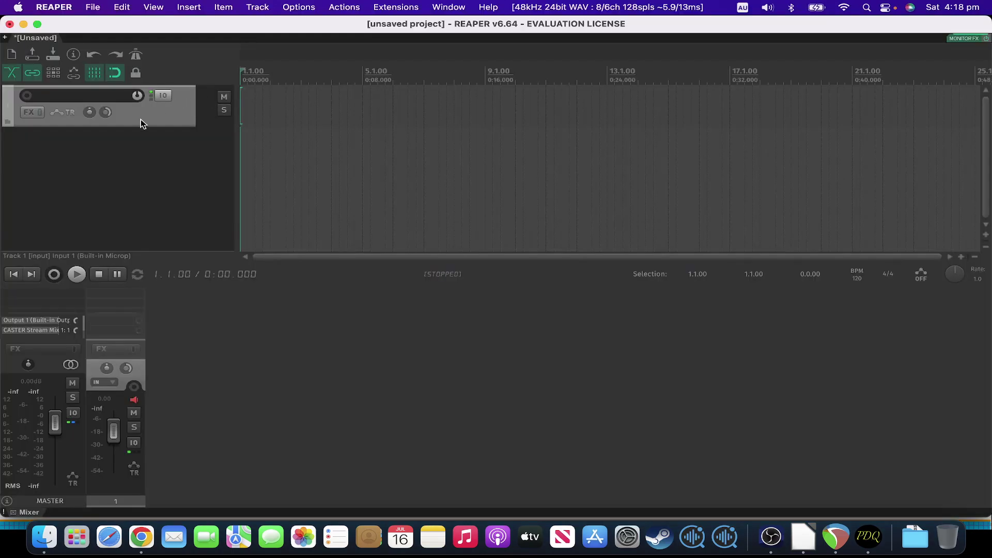
{"action": "left_click", "coordinate": [29, 115]}
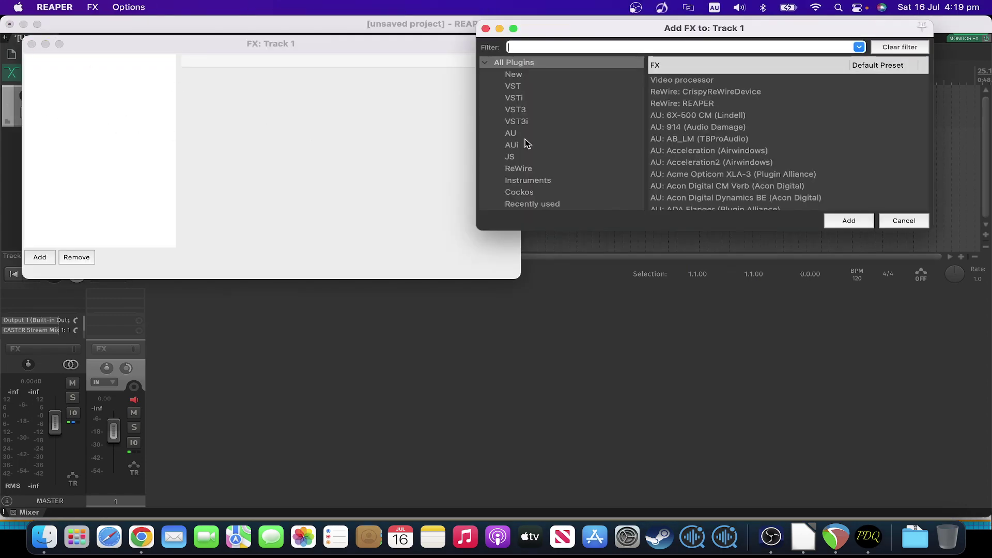
Step: Scan for new plugins from the All Plugins list of the Add FX browser
{"action": "left_click", "coordinate": [553, 155]}
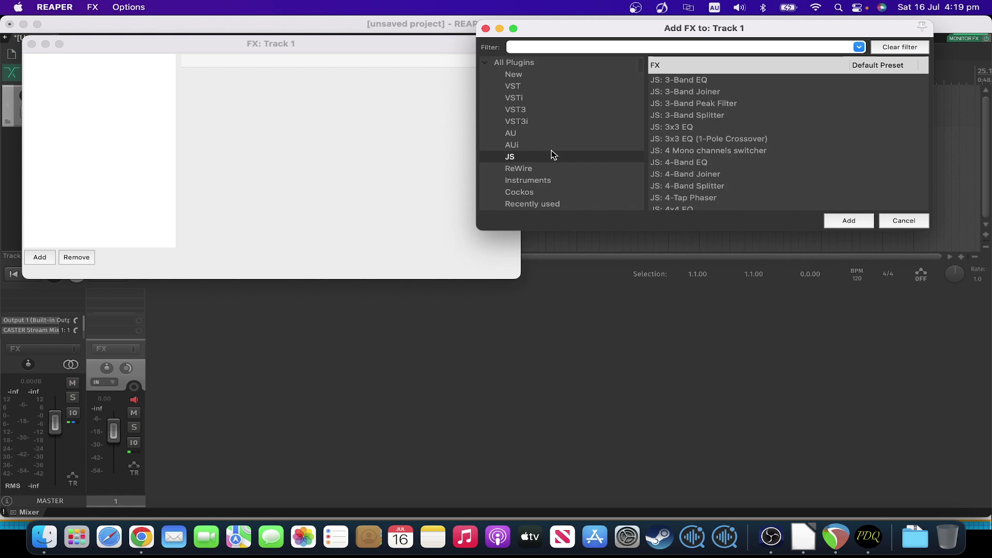
{"action": "left_click", "coordinate": [541, 65]}
{"action": "right_click", "coordinate": [542, 64]}
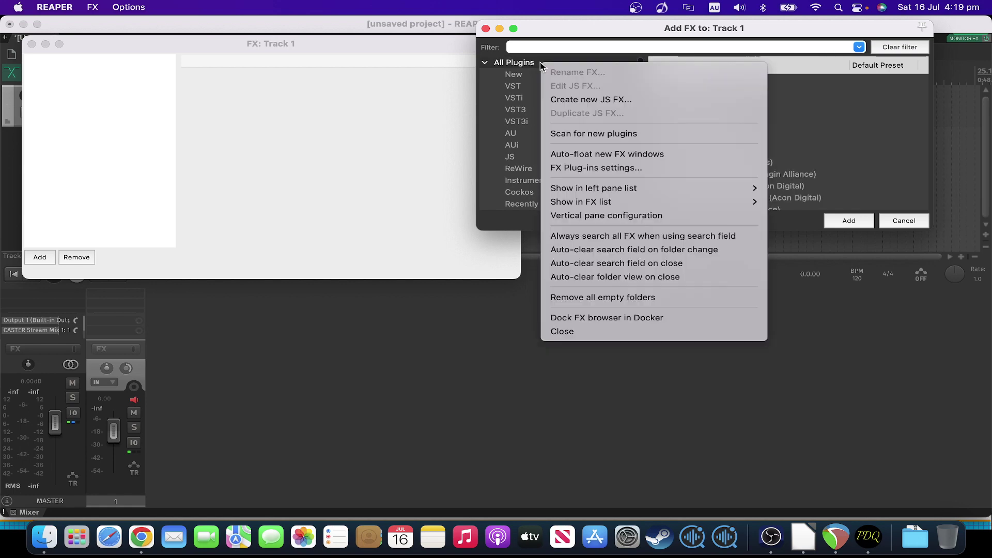
{"action": "left_click", "coordinate": [600, 134]}
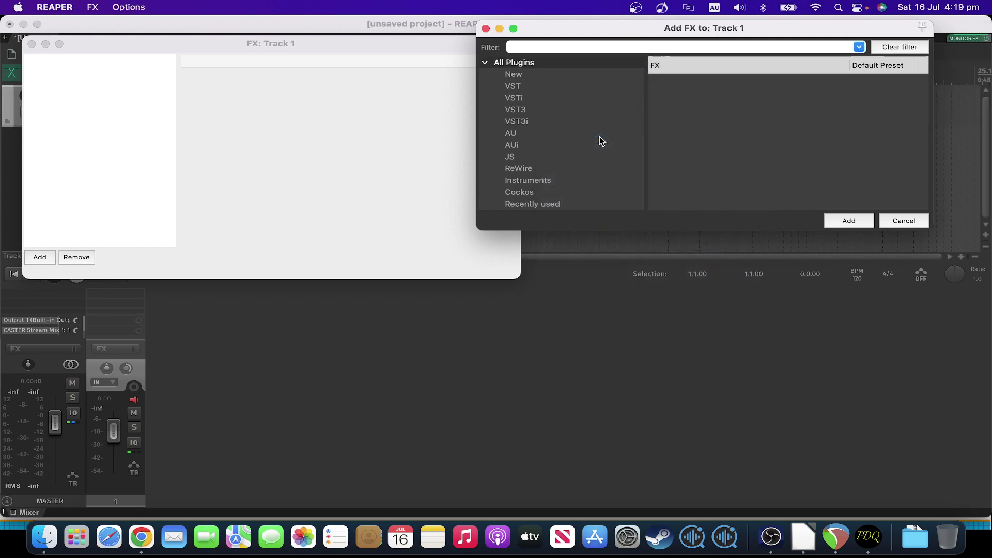
Step: Load VST3: Bratwurst Fuzz (Doom Plugs) from the new plugins onto track 1 and remove it again
{"action": "left_click", "coordinate": [572, 77]}
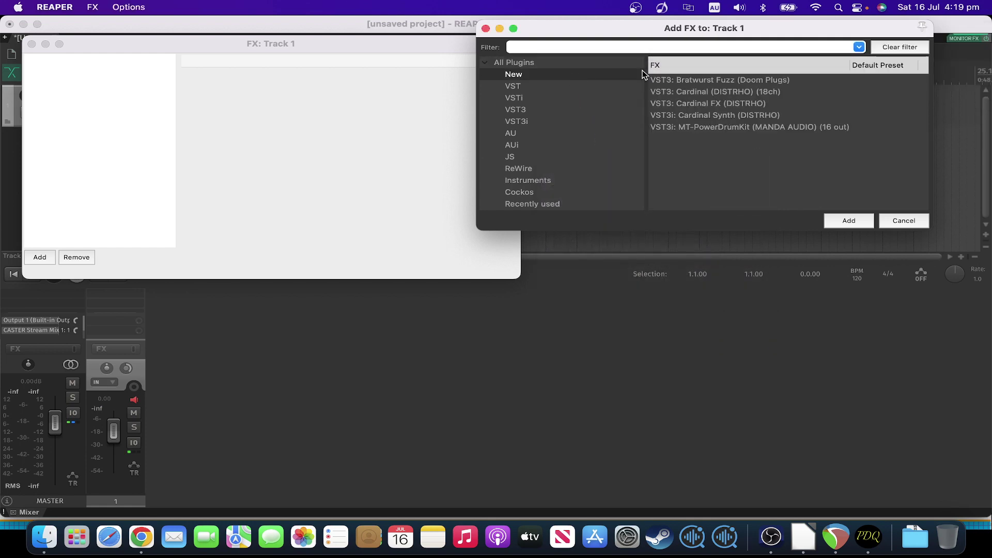
{"action": "left_click", "coordinate": [694, 80]}
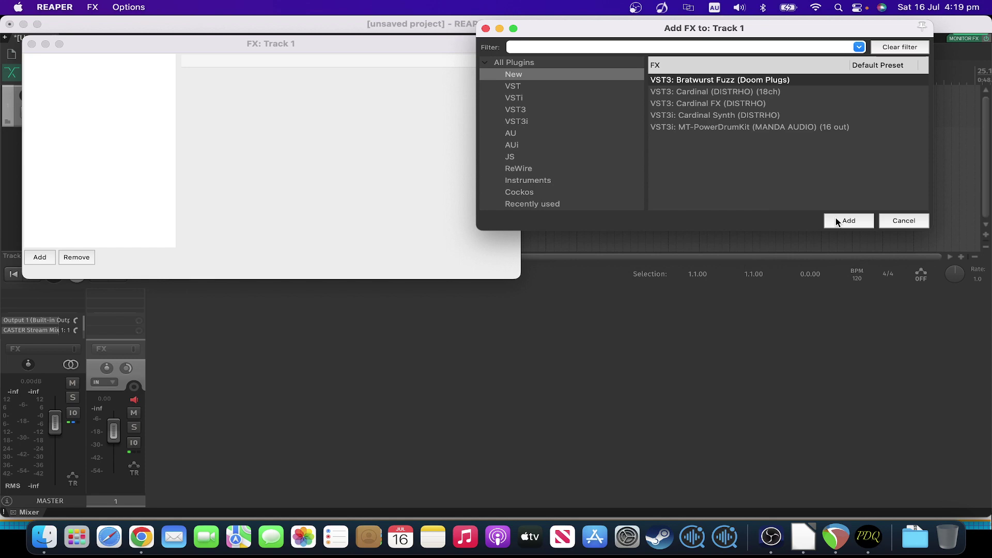
{"action": "left_click", "coordinate": [836, 218]}
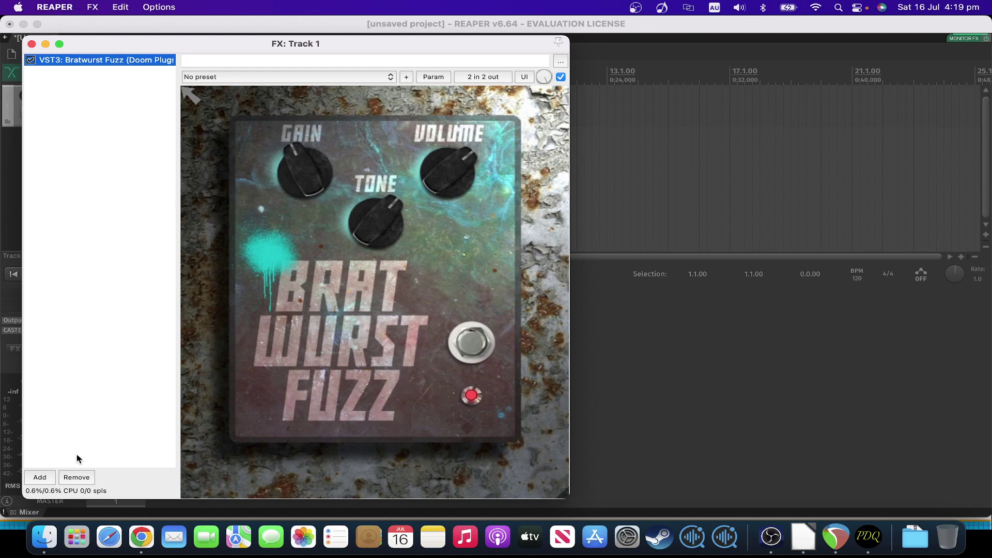
{"action": "left_click", "coordinate": [73, 474]}
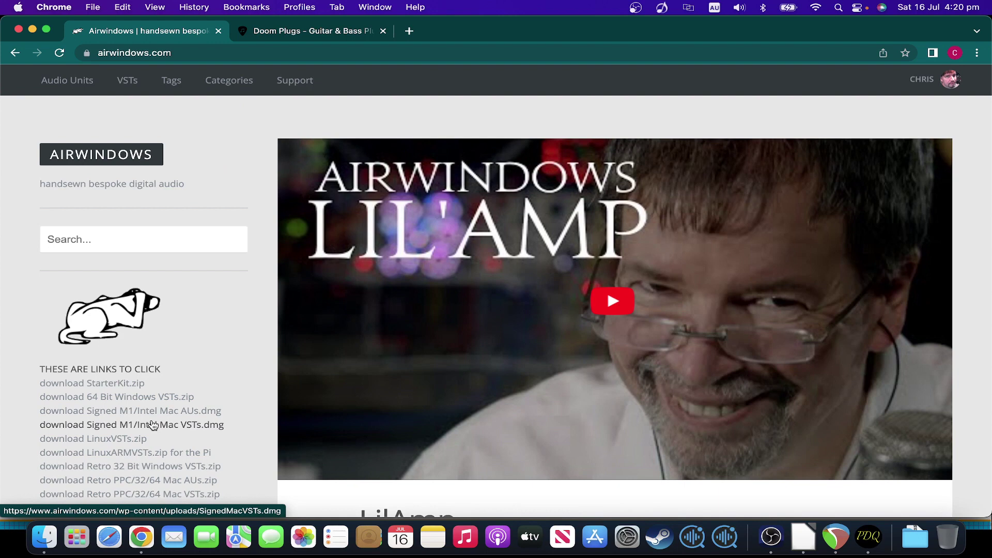
Step: Switch to Chrome, download the signed M1/Intel Mac VSTs disk image from airwindows.com, and copy all the VST files it contains
{"action": "left_click", "coordinate": [153, 425]}
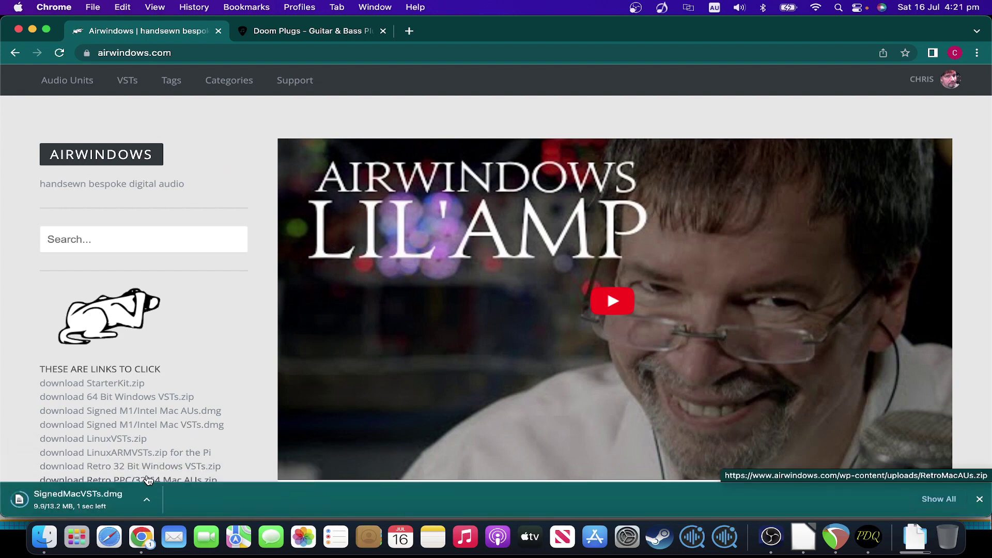
{"action": "left_click", "coordinate": [100, 499]}
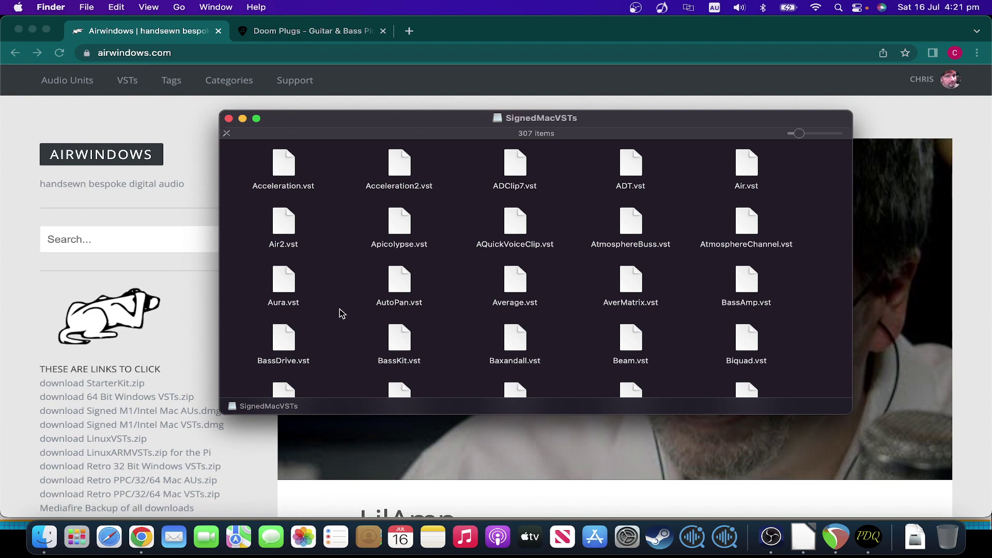
{"action": "key", "text": "cmd+a"}
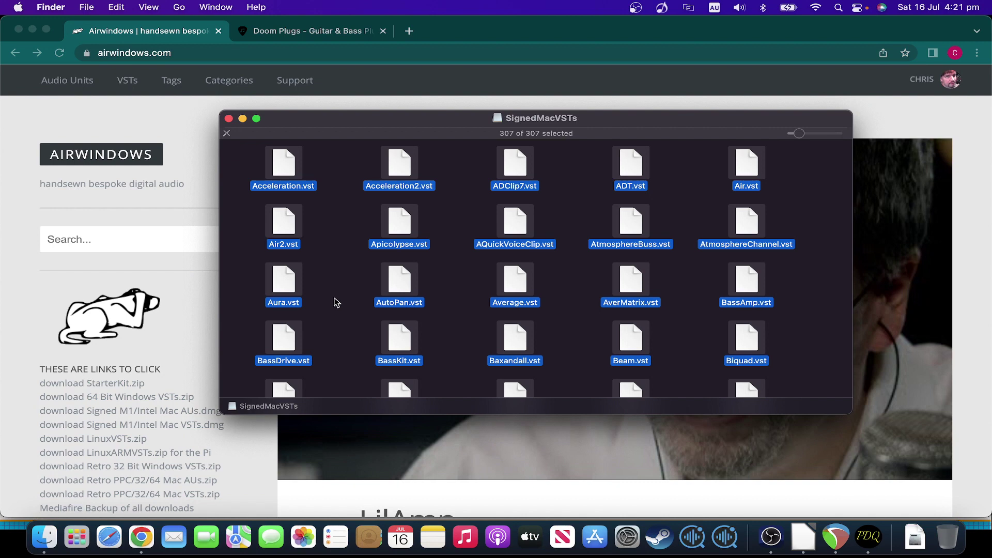
{"action": "left_click", "coordinate": [119, 7]}
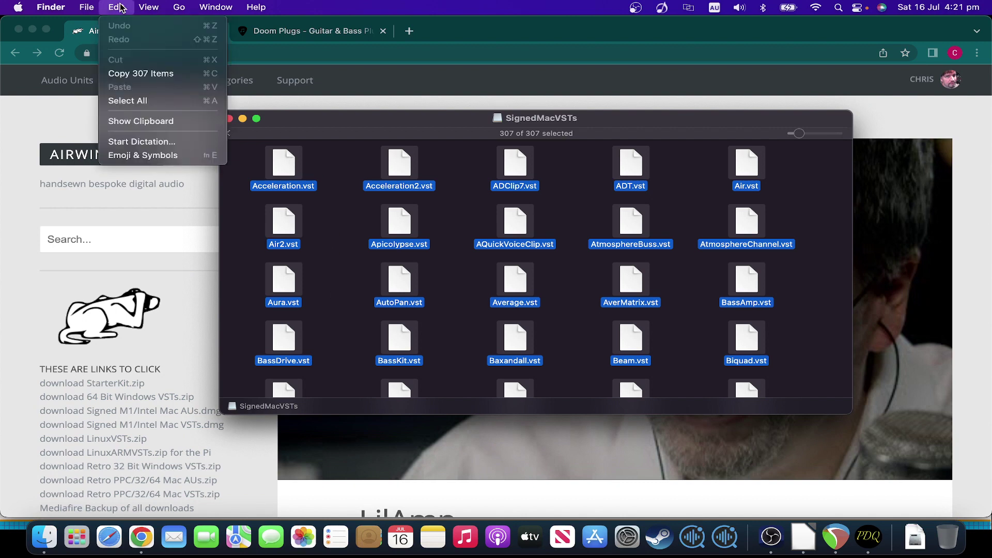
{"action": "left_click", "coordinate": [130, 72]}
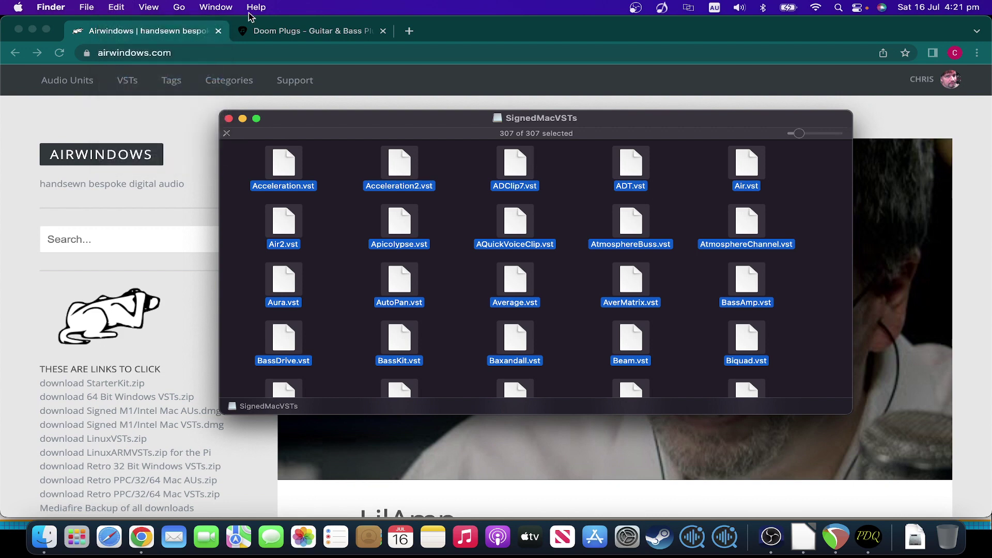
Step: Bring up the Finder window showing VST3 and browse to the airwindows folder inside Plug-Ins/VST
{"action": "left_click", "coordinate": [209, 7]}
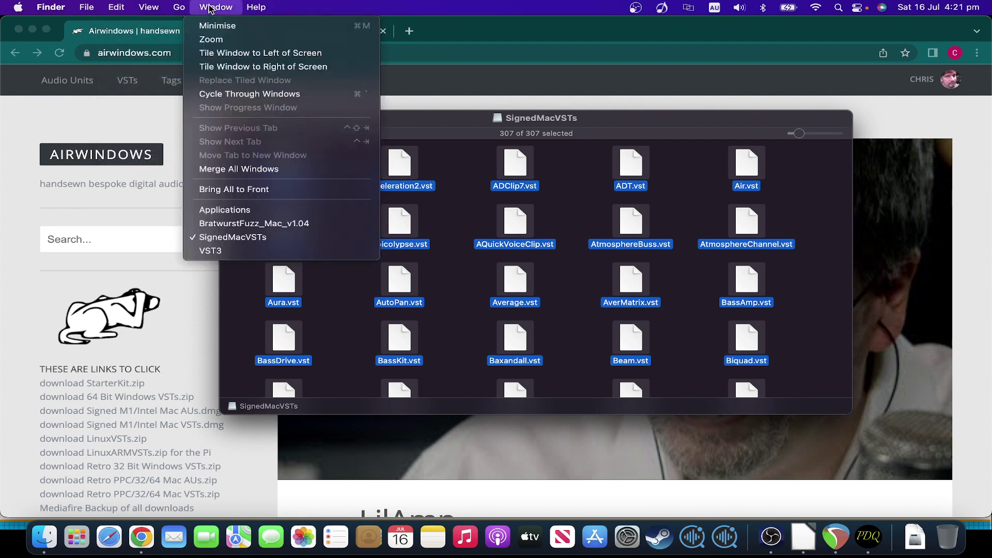
{"action": "left_click", "coordinate": [248, 256]}
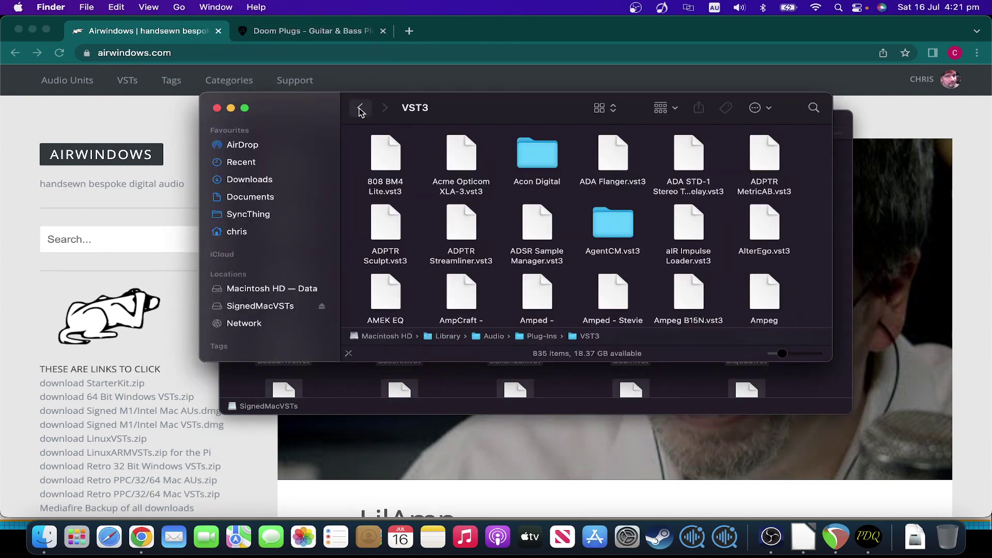
{"action": "left_click", "coordinate": [360, 111]}
{"action": "left_click", "coordinate": [381, 231]}
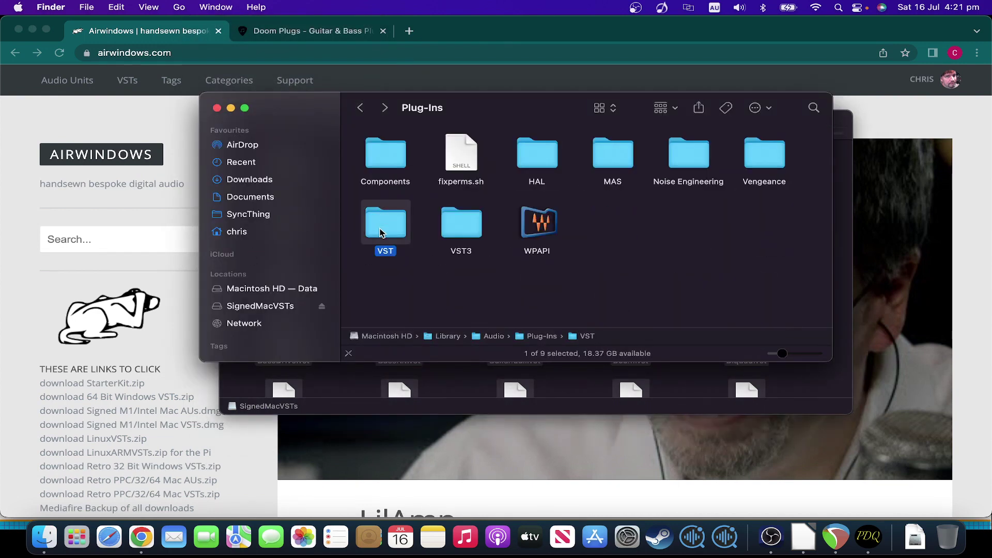
{"action": "double_click", "coordinate": [381, 232]}
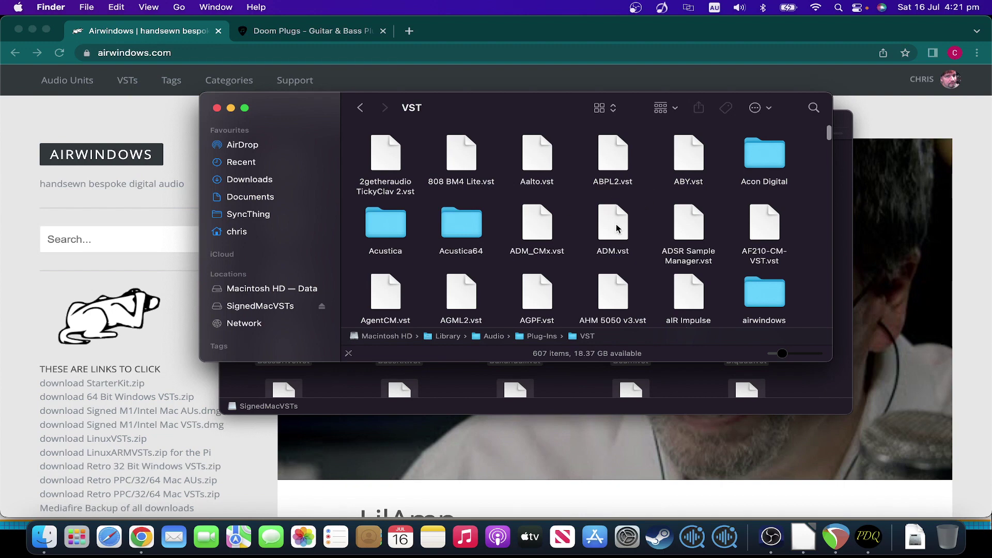
{"action": "left_click", "coordinate": [753, 298]}
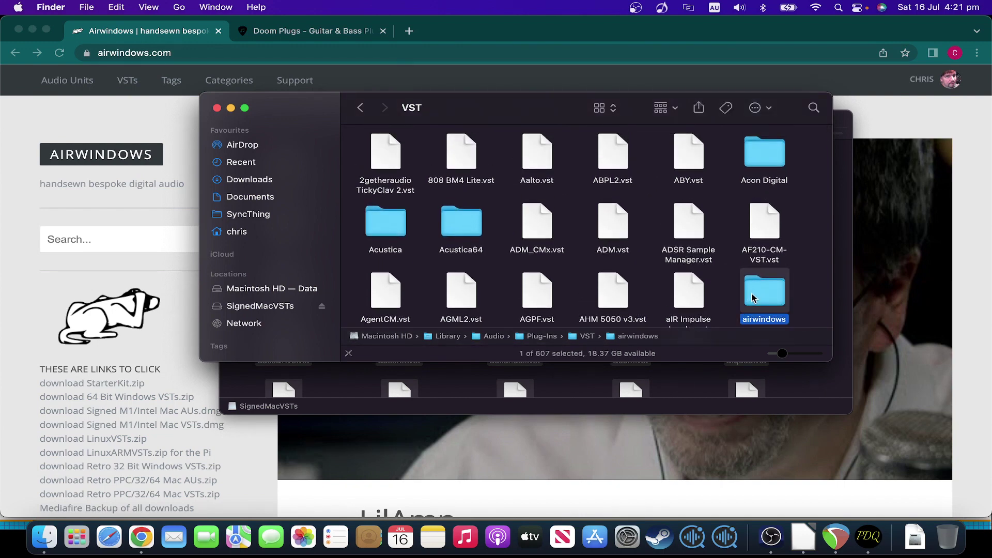
{"action": "double_click", "coordinate": [753, 297]}
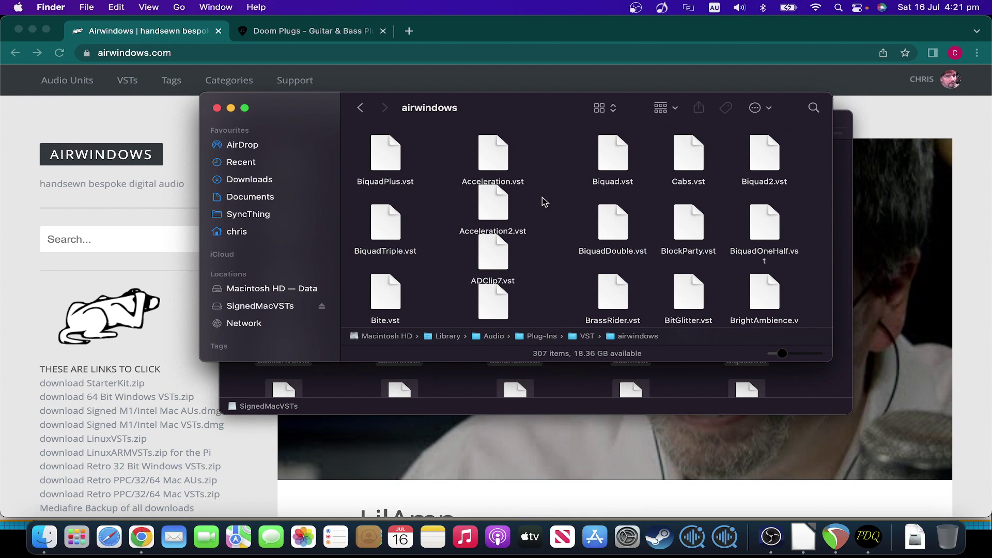
Step: Paste the copied VST files into the airwindows folder, replacing all existing items of the same name
{"action": "left_click", "coordinate": [115, 7]}
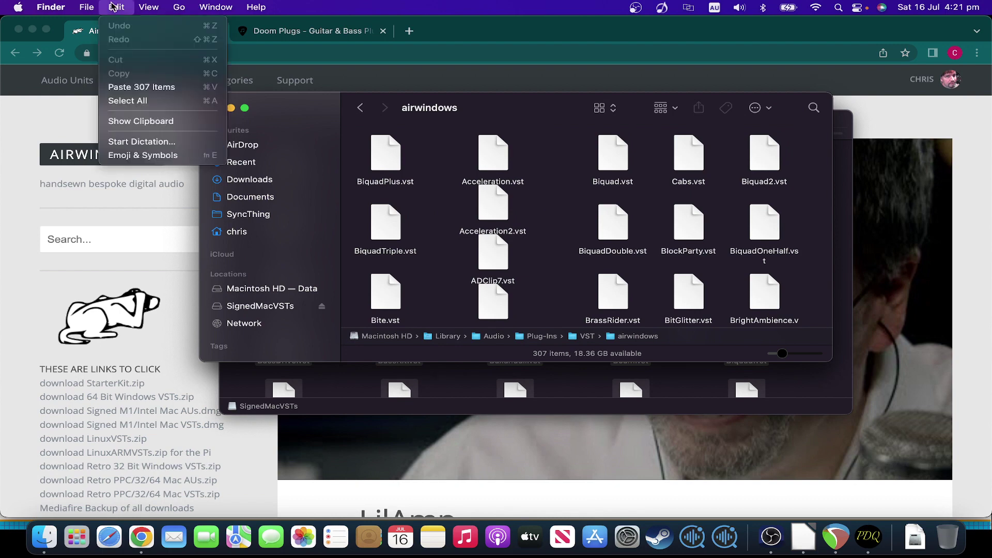
{"action": "left_click", "coordinate": [155, 88]}
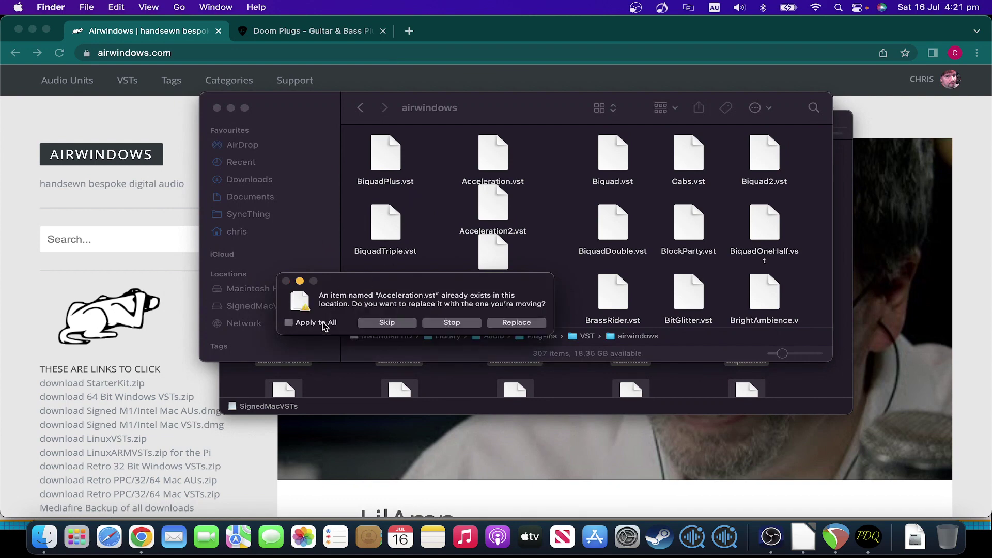
{"action": "left_click", "coordinate": [323, 325]}
{"action": "left_click", "coordinate": [511, 321]}
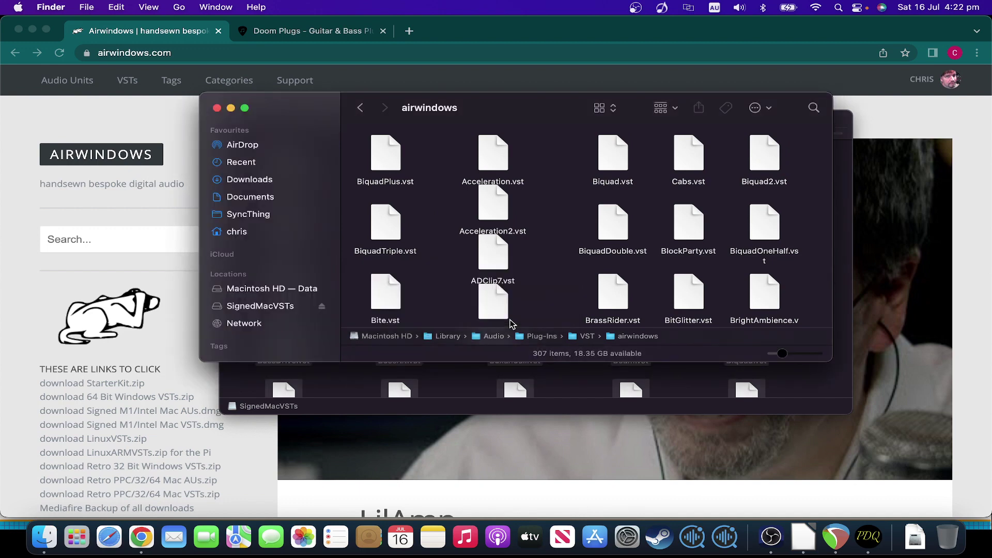
Step: Switch to PlugDeQuar and scan the downloads and plugins for quarantined files
{"action": "key", "text": "super+Tab"}
{"action": "key", "text": "super+Tab"}
{"action": "key", "text": "super+Tab"}
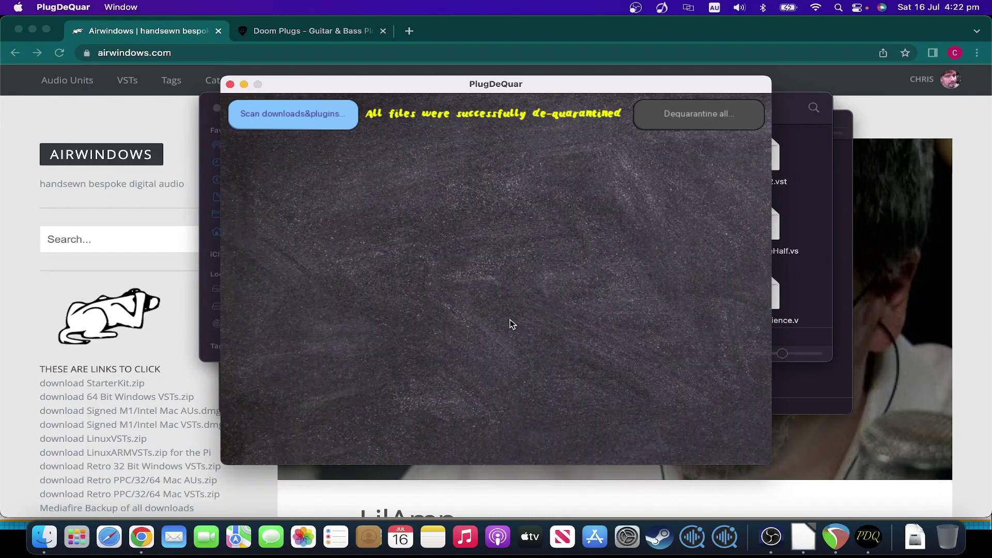
{"action": "left_click", "coordinate": [294, 123]}
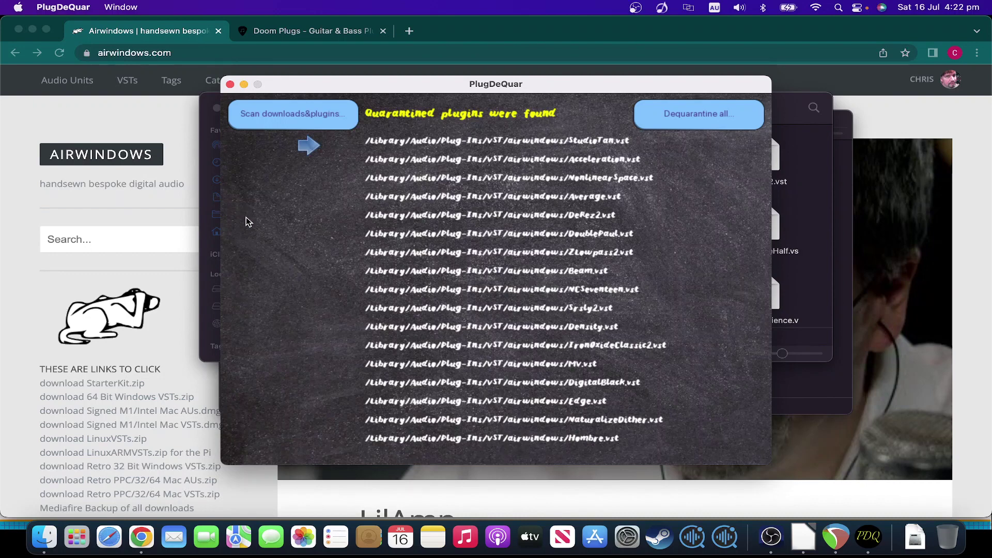
Step: Page forward and back through the list of quarantined Airwindows plugins to examine its entries
{"action": "left_click", "coordinate": [307, 148]}
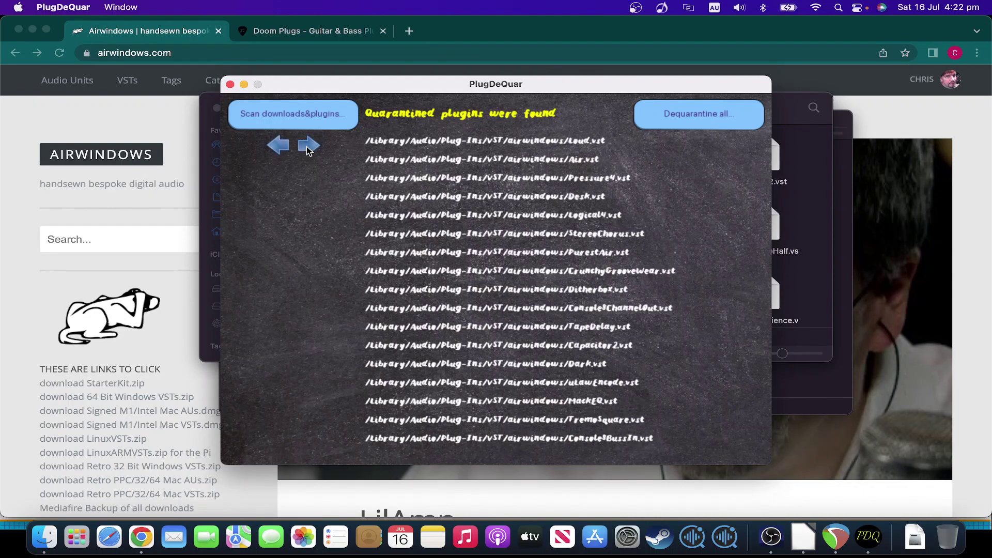
{"action": "left_click", "coordinate": [307, 148]}
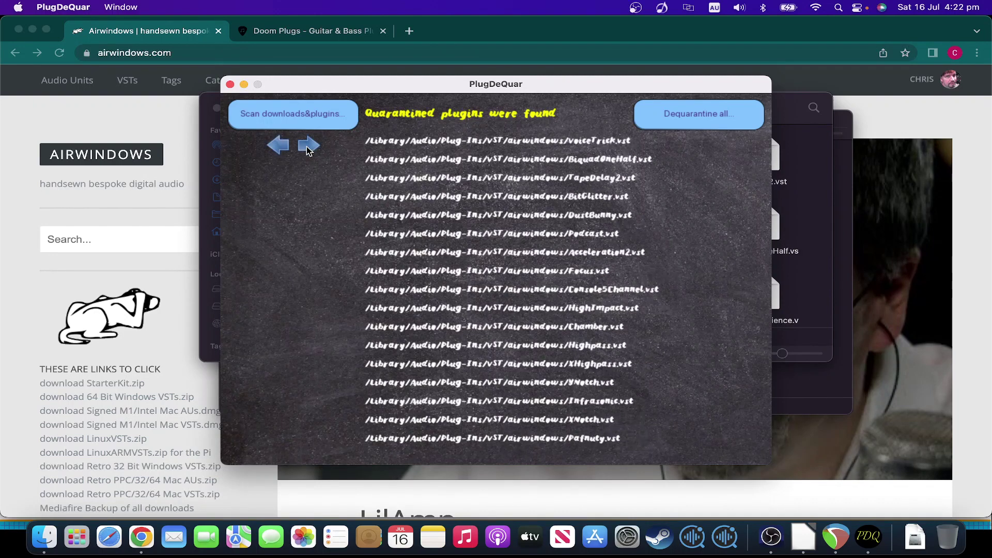
{"action": "left_click", "coordinate": [278, 148]}
{"action": "left_click", "coordinate": [278, 148]}
{"action": "left_click", "coordinate": [278, 147]}
{"action": "left_click", "coordinate": [310, 148]}
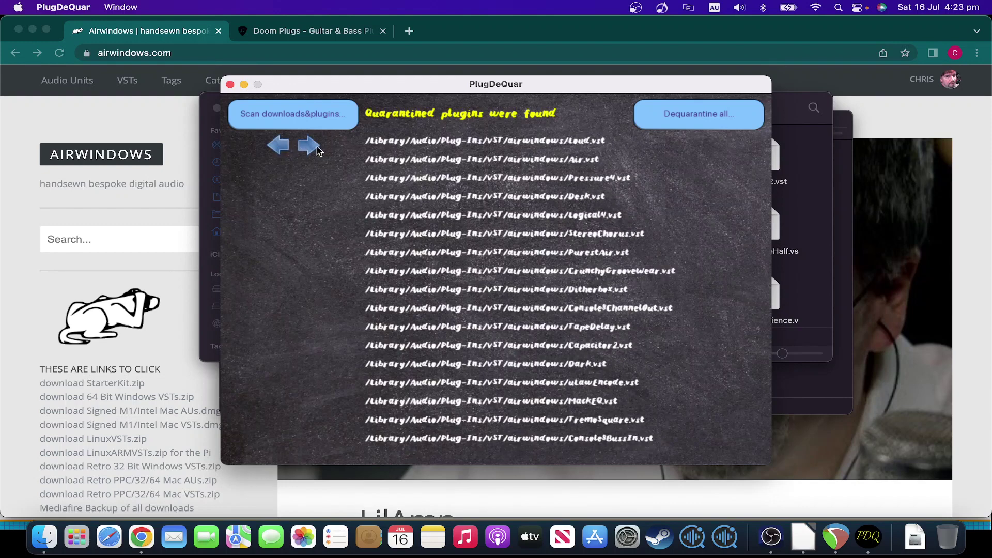
{"action": "left_click", "coordinate": [318, 149]}
{"action": "left_click", "coordinate": [317, 150]}
{"action": "left_click", "coordinate": [317, 150]}
{"action": "left_click", "coordinate": [318, 150]}
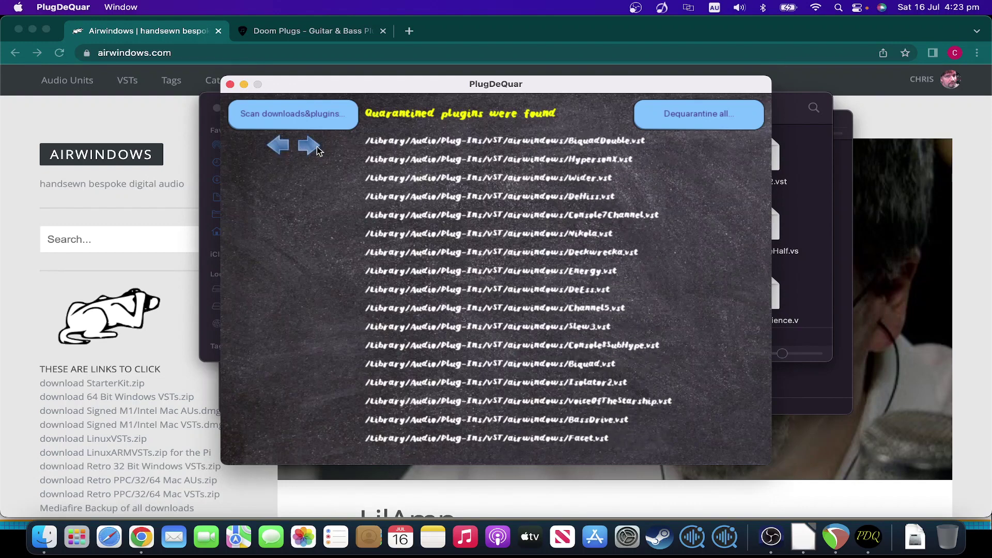
{"action": "left_click", "coordinate": [317, 149]}
{"action": "left_click", "coordinate": [317, 149]}
{"action": "left_click", "coordinate": [317, 149]}
{"action": "left_click", "coordinate": [318, 149]}
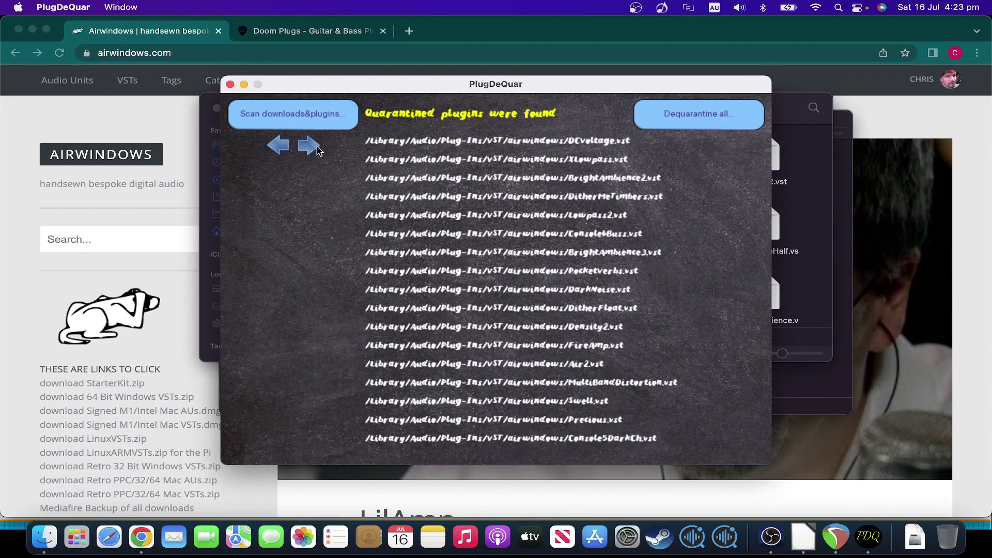
{"action": "left_click", "coordinate": [317, 150]}
{"action": "left_click", "coordinate": [317, 150]}
{"action": "left_click", "coordinate": [318, 149]}
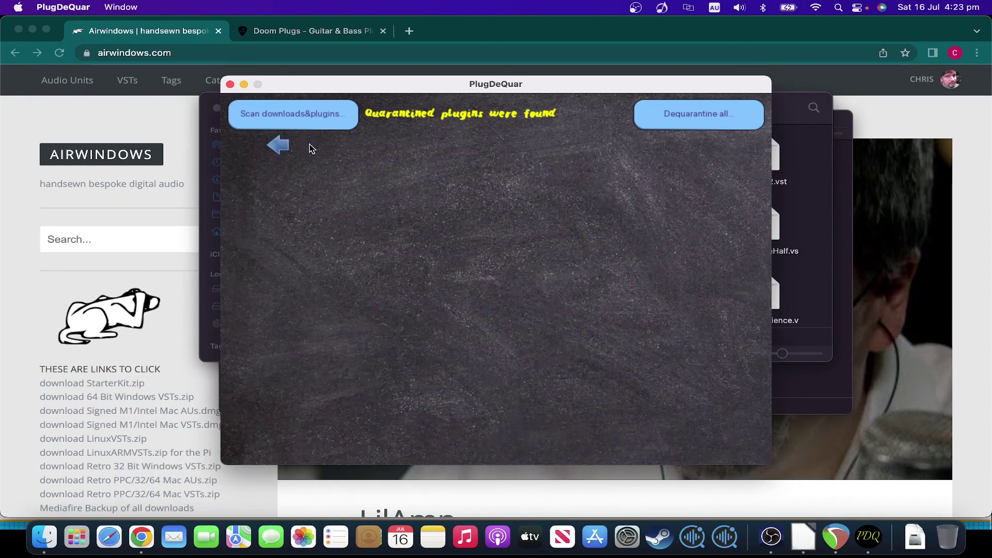
{"action": "left_click", "coordinate": [279, 145]}
{"action": "left_click", "coordinate": [279, 145]}
{"action": "left_click", "coordinate": [279, 145]}
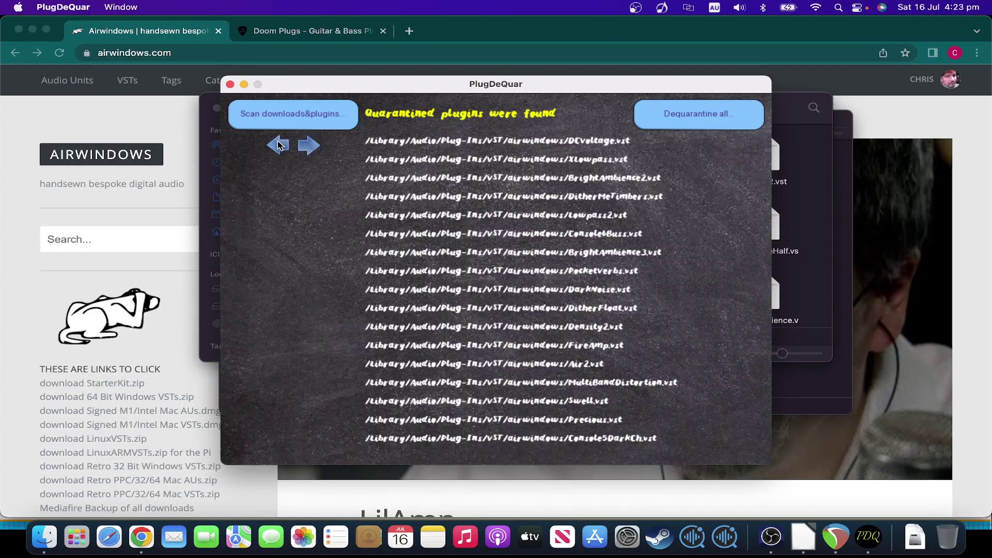
Step: Dequarantine all the listed Airwindows plugins
{"action": "left_click", "coordinate": [671, 119]}
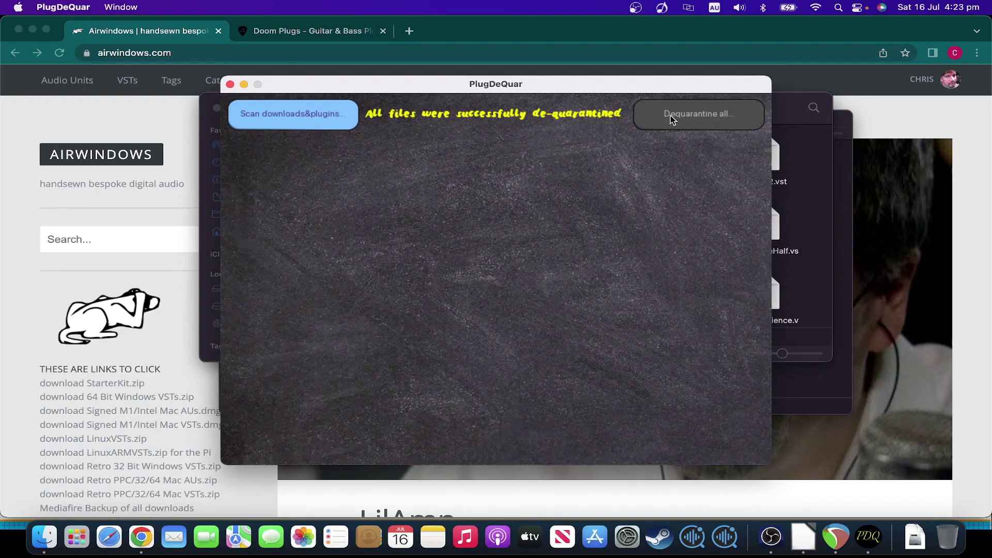
Step: Switch to REAPER, open the Add FX browser for track 1, and scan for new plugins
{"action": "key", "text": "super+Tab"}
{"action": "key", "text": "super+Tab"}
{"action": "key", "text": "super+Tab"}
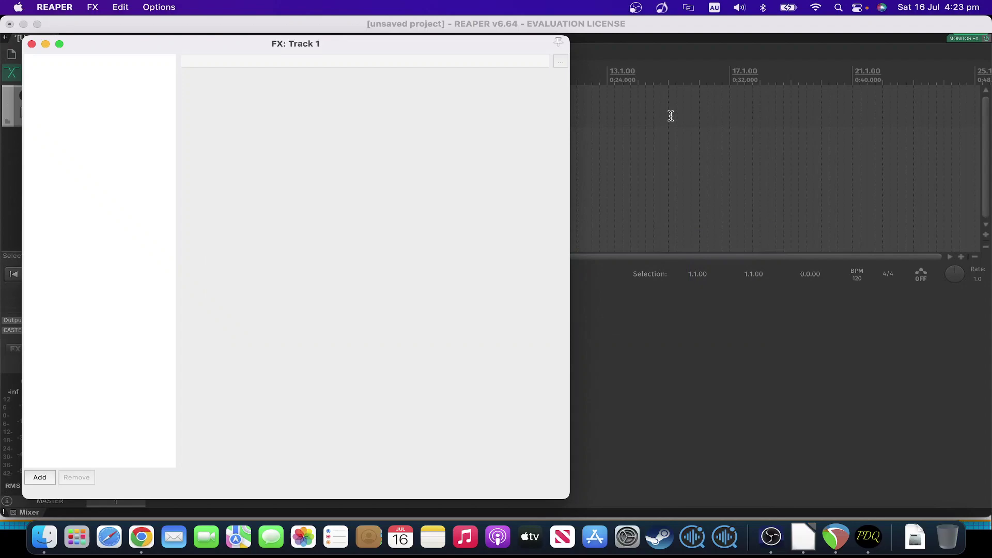
{"action": "right_click", "coordinate": [93, 181]}
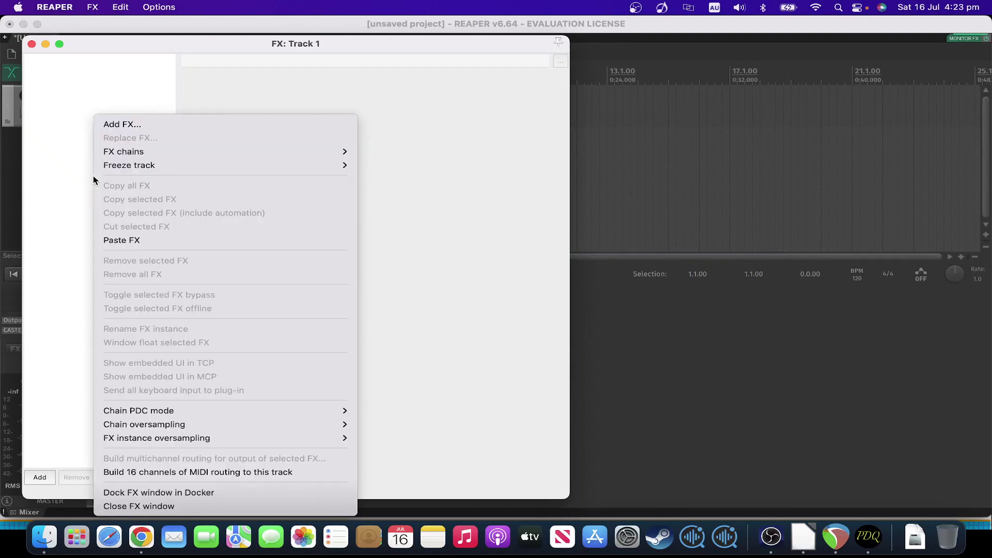
{"action": "left_click", "coordinate": [140, 124]}
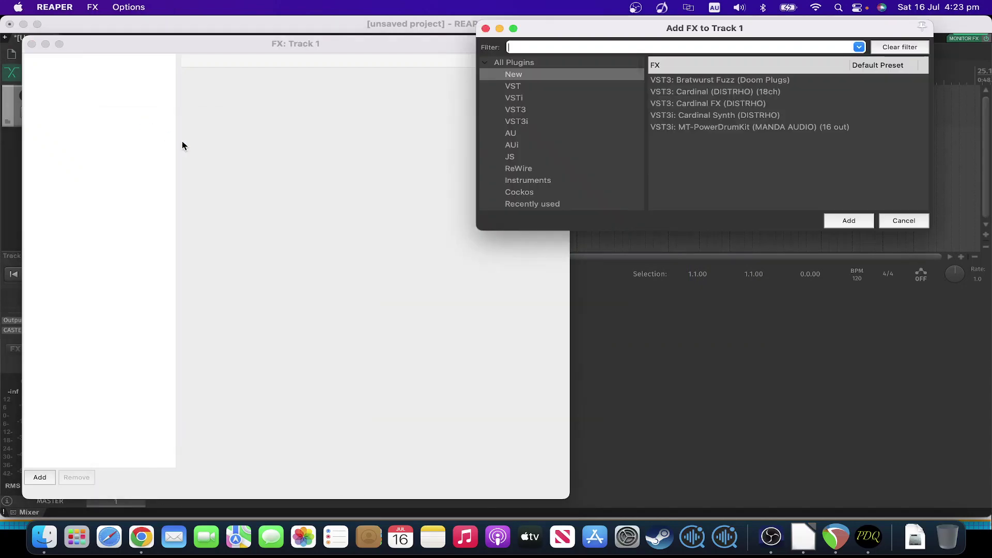
{"action": "right_click", "coordinate": [551, 124]}
{"action": "left_click", "coordinate": [615, 192]}
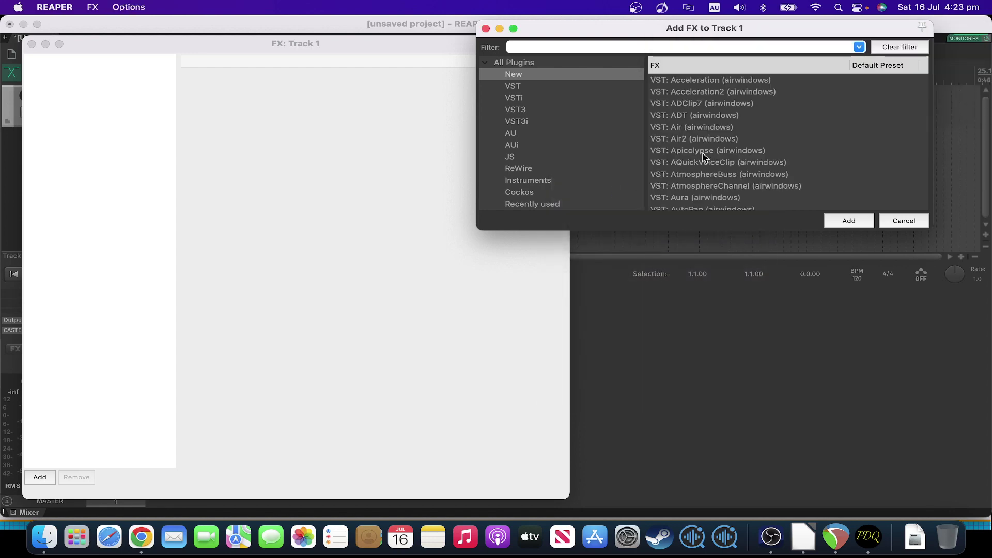
Step: Select VST: AtmosphereBuss (airwindows) and look through the newly scanned Airwindows plugins
{"action": "left_click", "coordinate": [702, 173]}
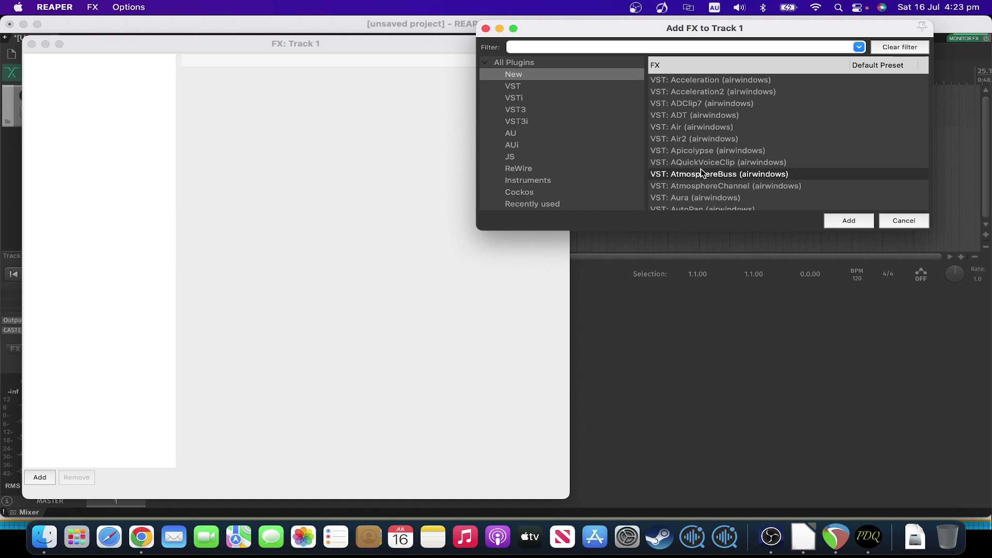
{"action": "scroll", "coordinate": [702, 174], "scroll_direction": "down", "scroll_amount": 5}
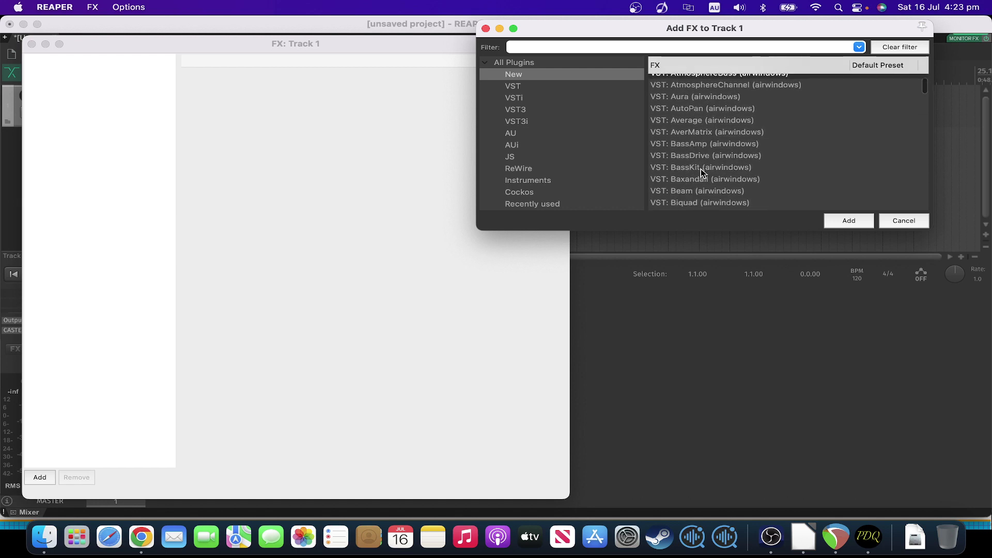
{"action": "scroll", "coordinate": [701, 174], "scroll_direction": "up", "scroll_amount": 2}
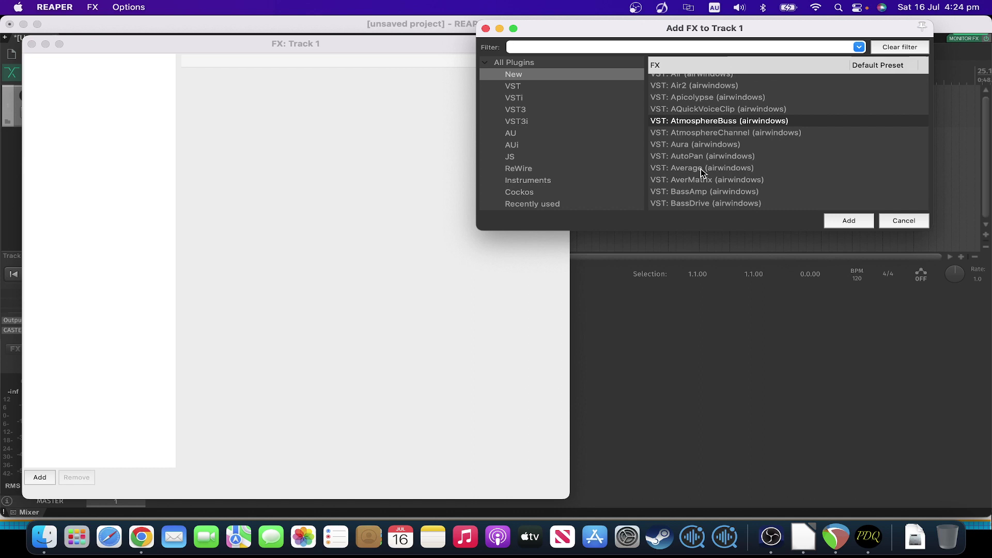